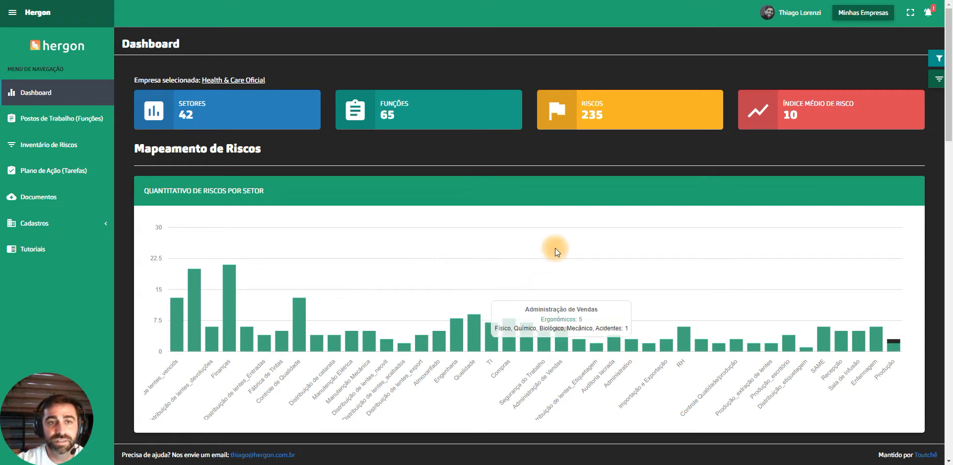
{"action": "left_click", "coordinate": [851, 15]}
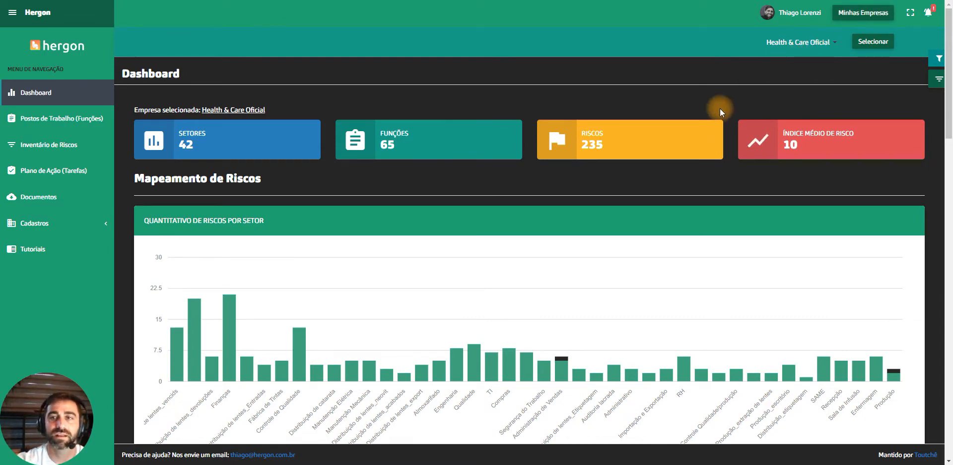
{"action": "left_click", "coordinate": [844, 13]}
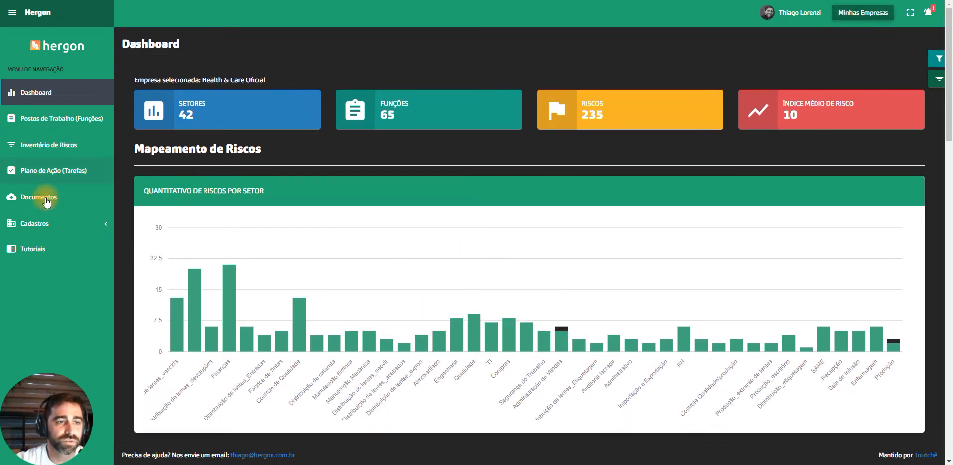
{"action": "left_click", "coordinate": [43, 223]}
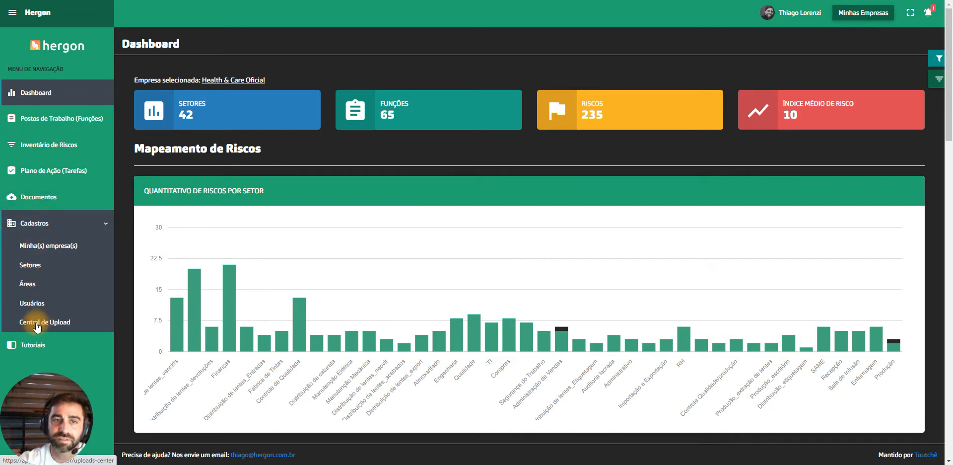
Step: Open the Postos de Trabalho (Funções) list and sort the registered functions by ID in descending order
{"action": "left_click", "coordinate": [83, 124]}
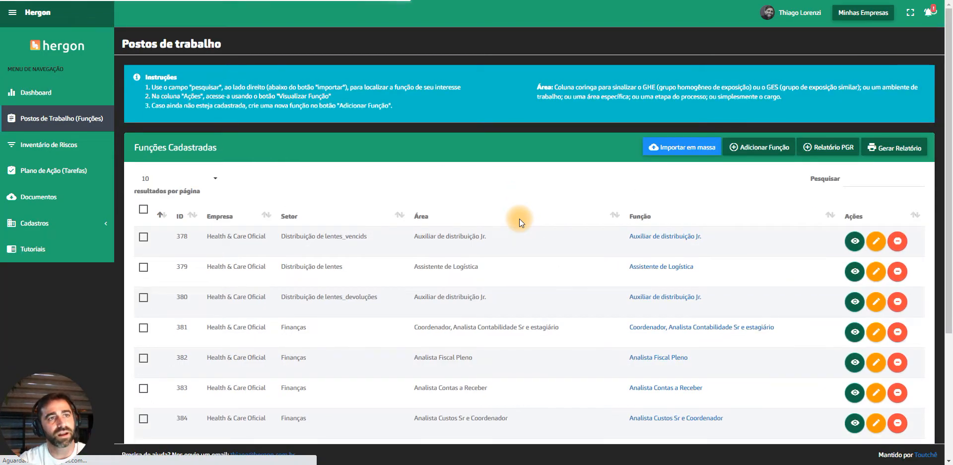
{"action": "left_click", "coordinate": [181, 219]}
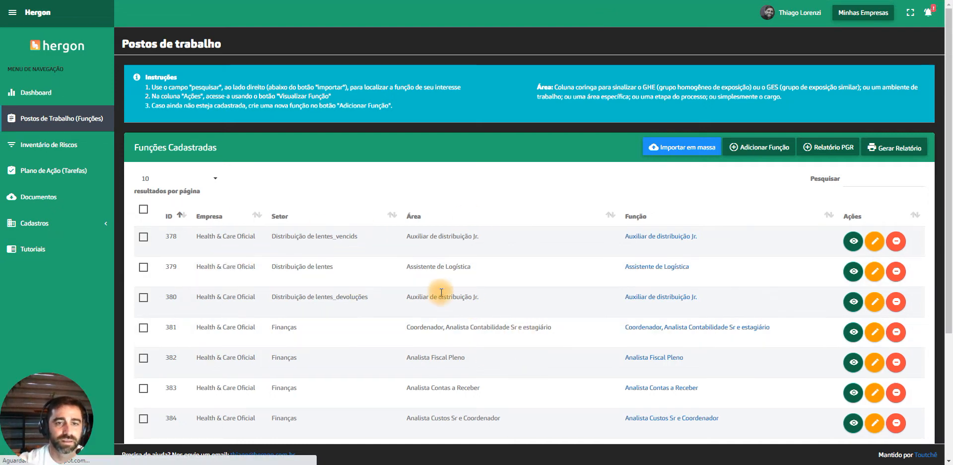
{"action": "left_click", "coordinate": [177, 217]}
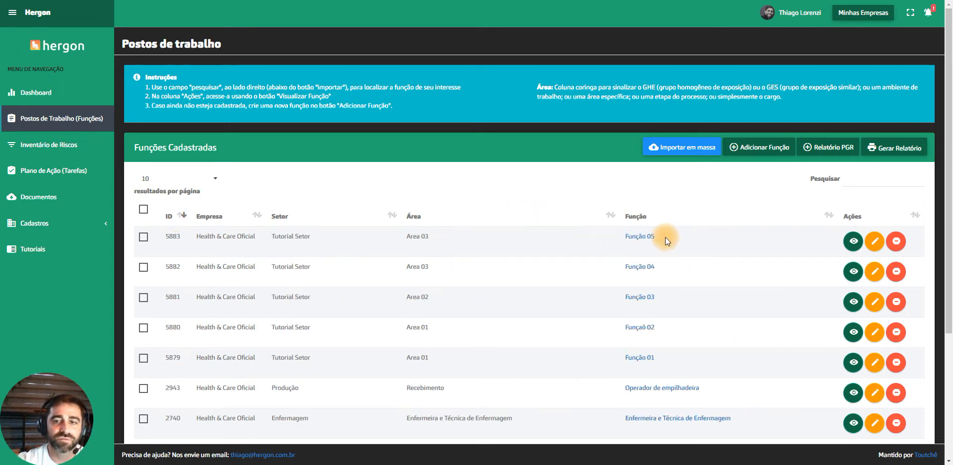
Step: Examine the sector, area and function of the registered job positions, and try selecting all of them at once
{"action": "triple_click", "coordinate": [428, 240]}
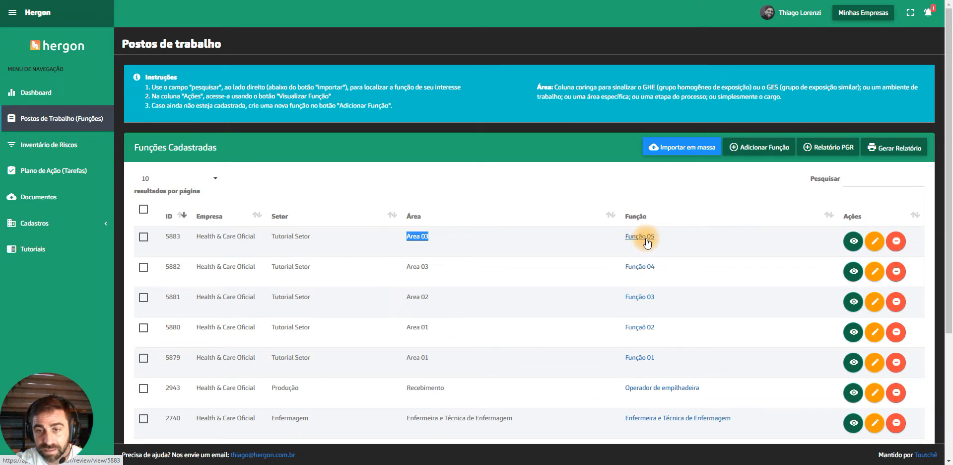
{"action": "left_click", "coordinate": [608, 240]}
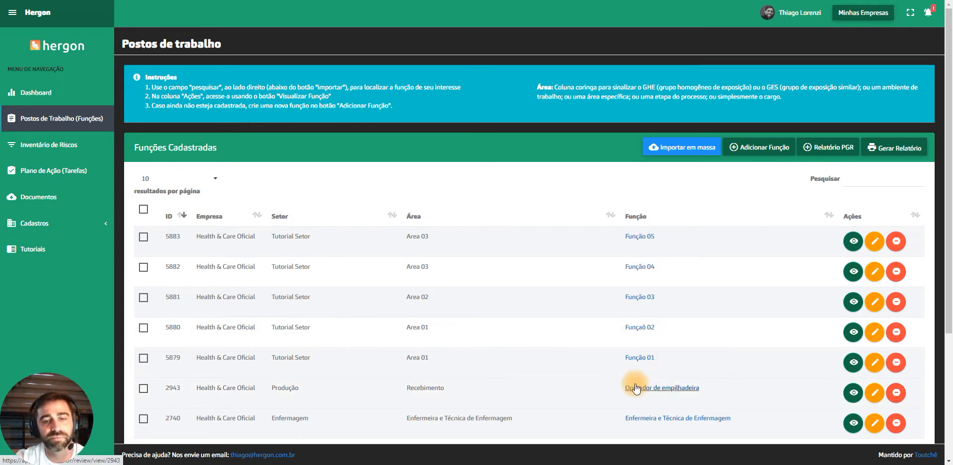
{"action": "double_click", "coordinate": [432, 388]}
{"action": "double_click", "coordinate": [271, 393]}
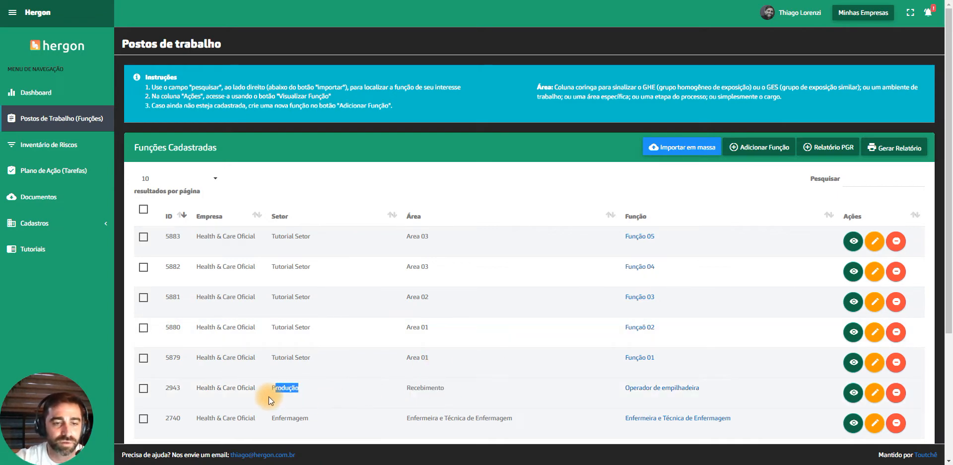
{"action": "scroll", "coordinate": [532, 287], "scroll_direction": "down", "scroll_amount": 2}
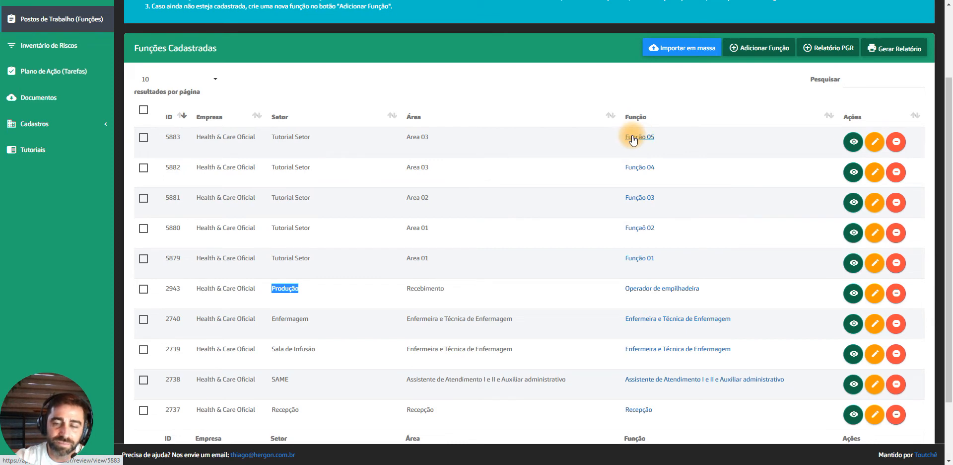
{"action": "left_click", "coordinate": [564, 148]}
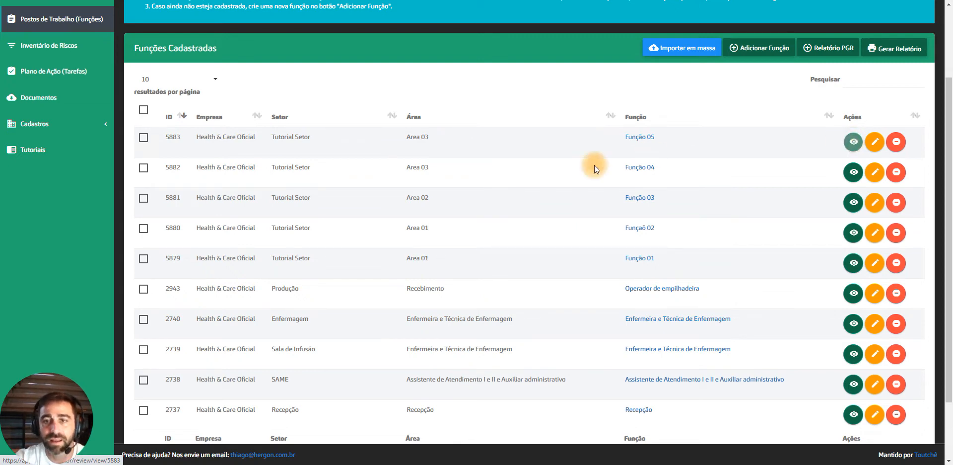
{"action": "scroll", "coordinate": [766, 229], "scroll_direction": "up", "scroll_amount": 1}
{"action": "scroll", "coordinate": [766, 229], "scroll_direction": "up", "scroll_amount": 1}
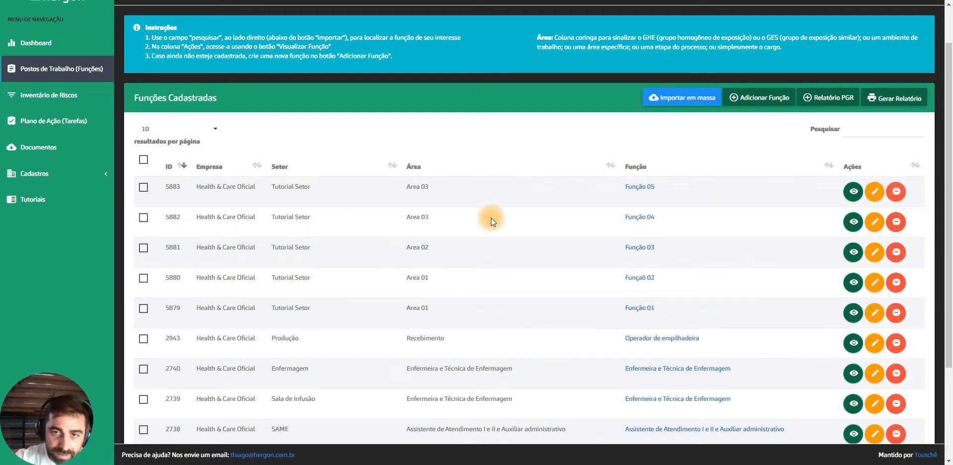
{"action": "scroll", "coordinate": [621, 208], "scroll_direction": "up", "scroll_amount": 1}
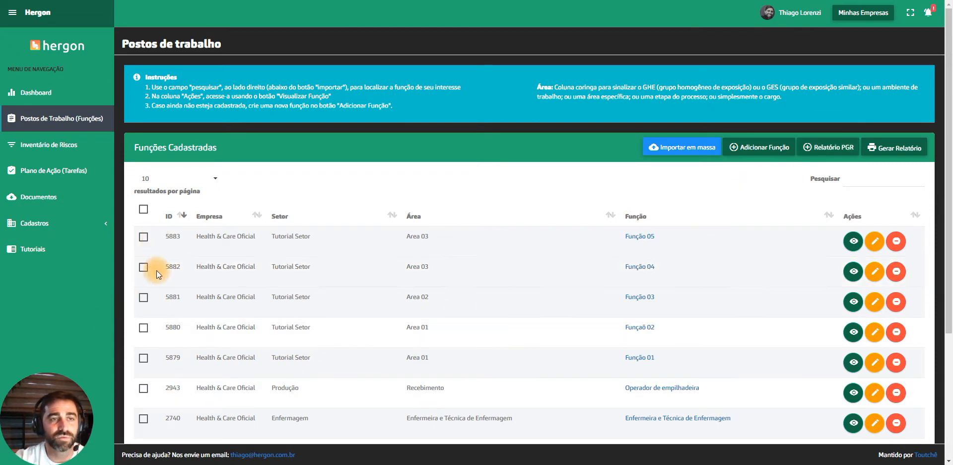
{"action": "left_click", "coordinate": [143, 209]}
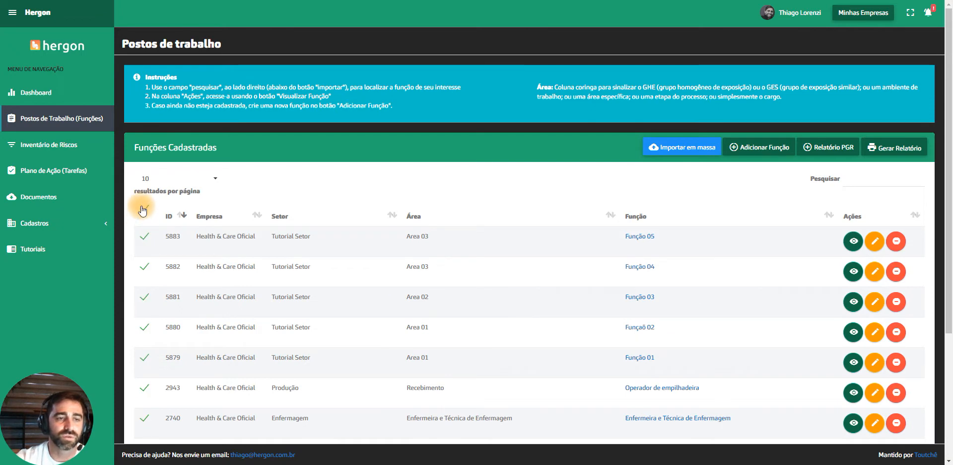
{"action": "left_click", "coordinate": [143, 209]}
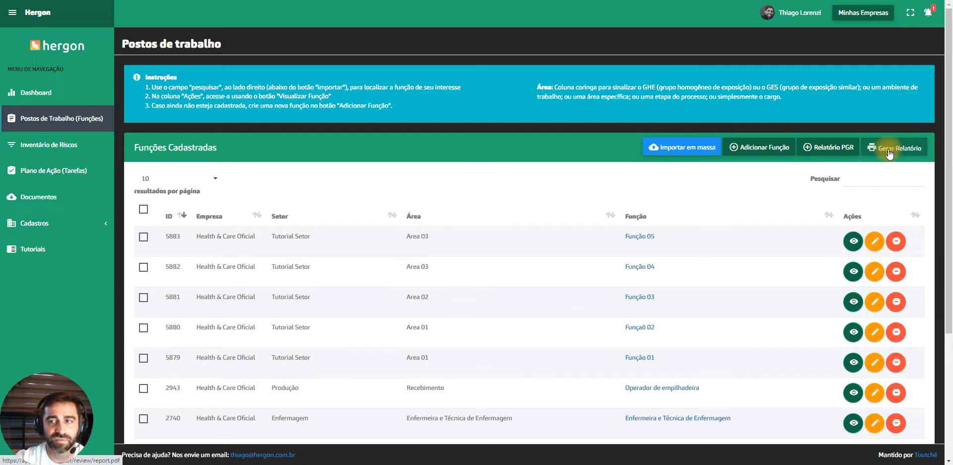
Step: Open the Função 05 record of Tutorial Setor, dismiss the chat message and expand the Riscos section
{"action": "left_click", "coordinate": [639, 236]}
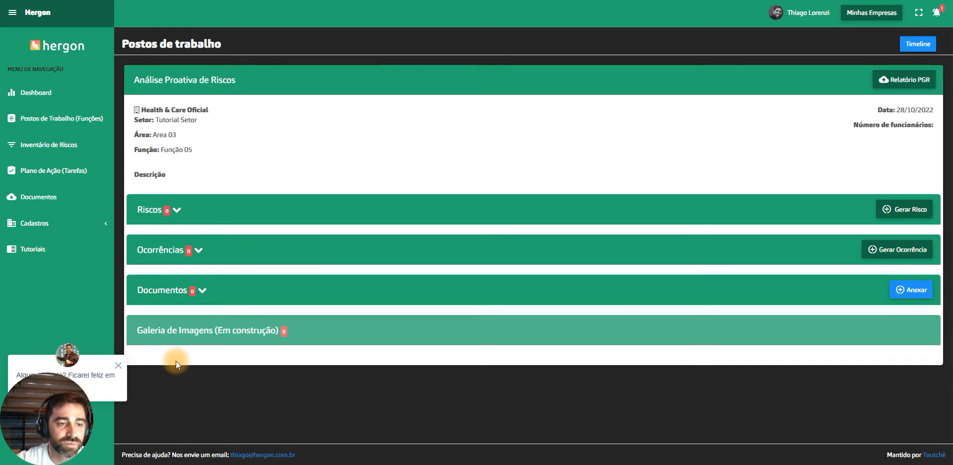
{"action": "left_click", "coordinate": [118, 366]}
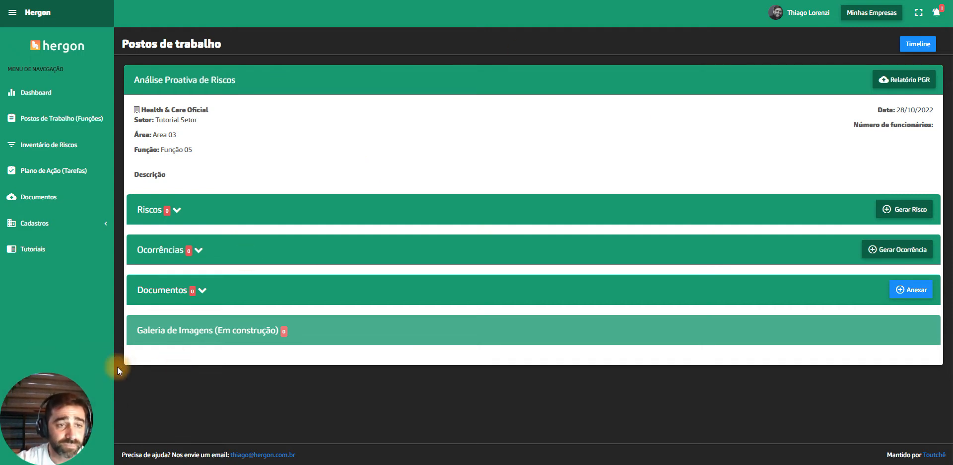
{"action": "left_click", "coordinate": [177, 210]}
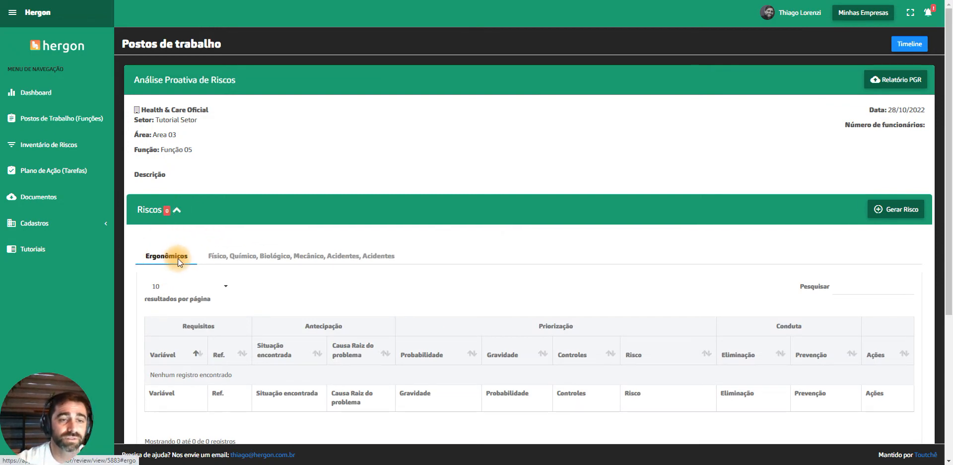
Step: Examine the columns of the physical, chemical, biological, mechanical and accident risk table and of the Ergonômicos table
{"action": "left_click", "coordinate": [246, 256]}
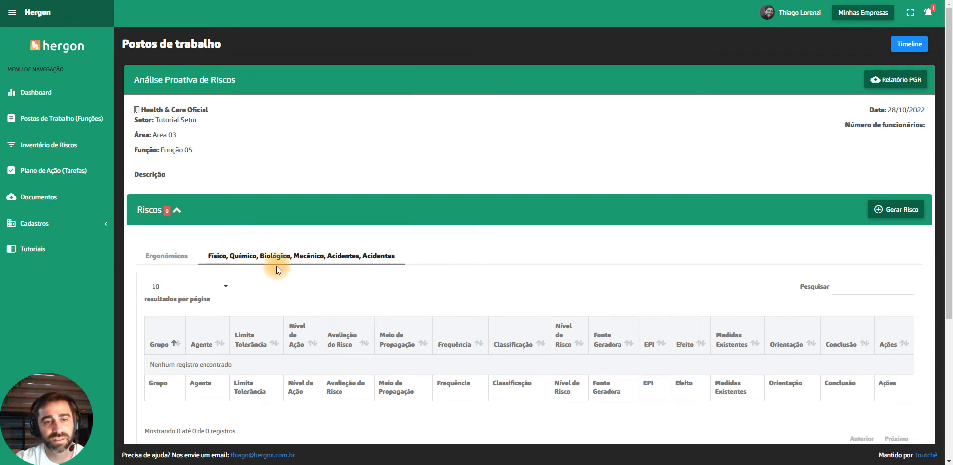
{"action": "left_click", "coordinate": [176, 258]}
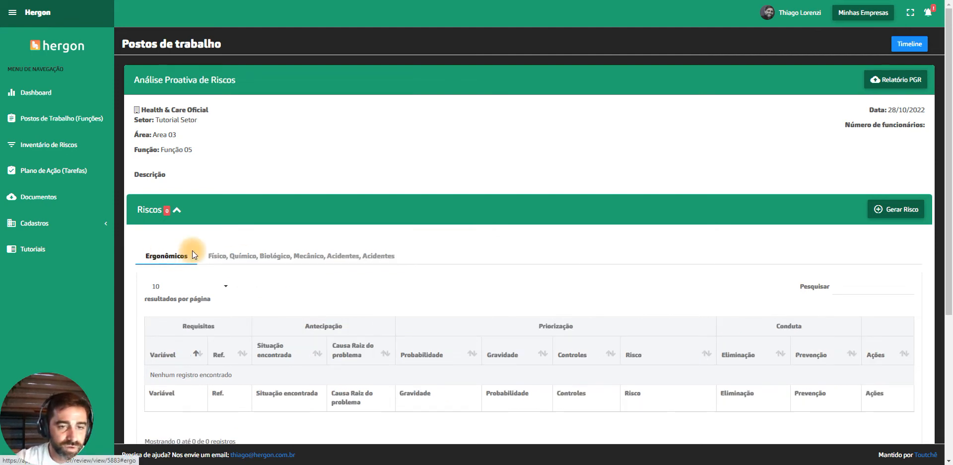
{"action": "scroll", "coordinate": [318, 251], "scroll_direction": "down", "scroll_amount": 2}
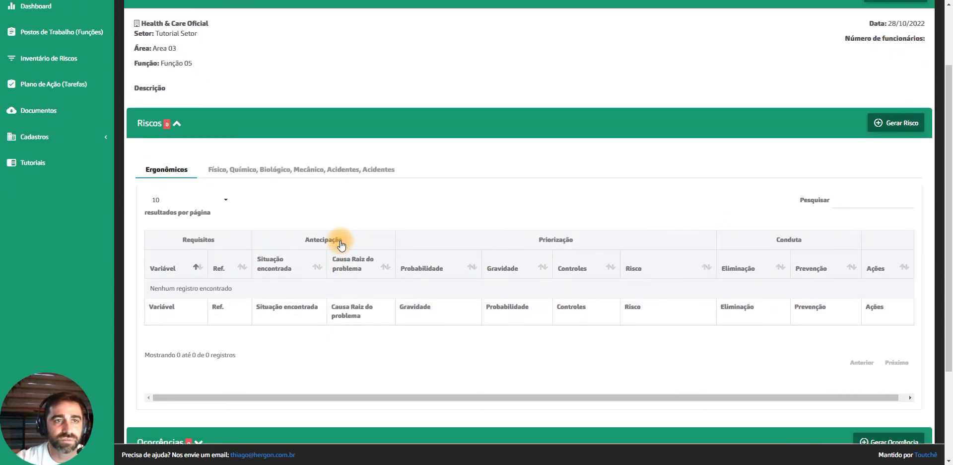
{"action": "scroll", "coordinate": [341, 245], "scroll_direction": "up", "scroll_amount": 2}
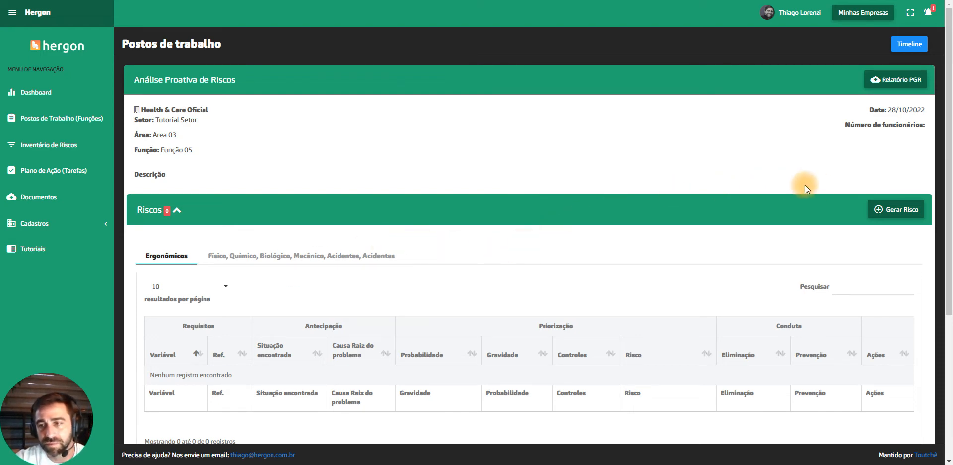
Step: Start a new Ergonômico risk for Função 05 and complete its requirements with variable Biomecânico and reference NR17
{"action": "left_click", "coordinate": [893, 210]}
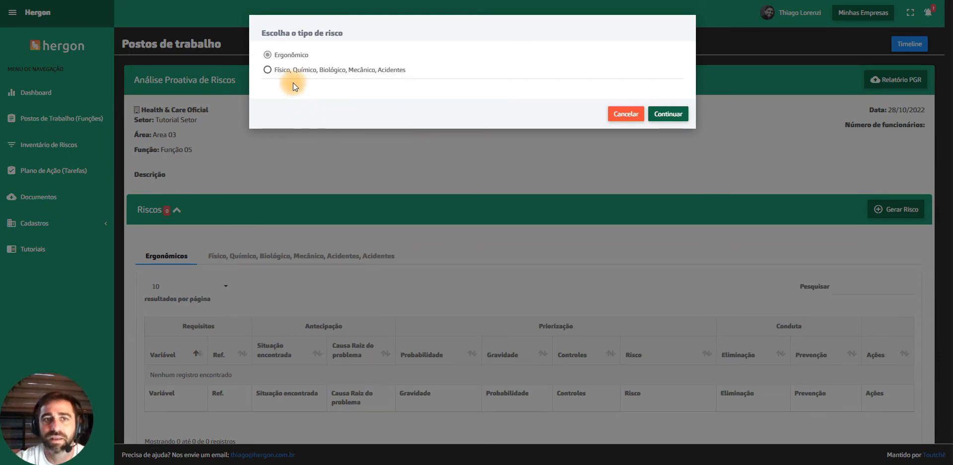
{"action": "left_click", "coordinate": [675, 114]}
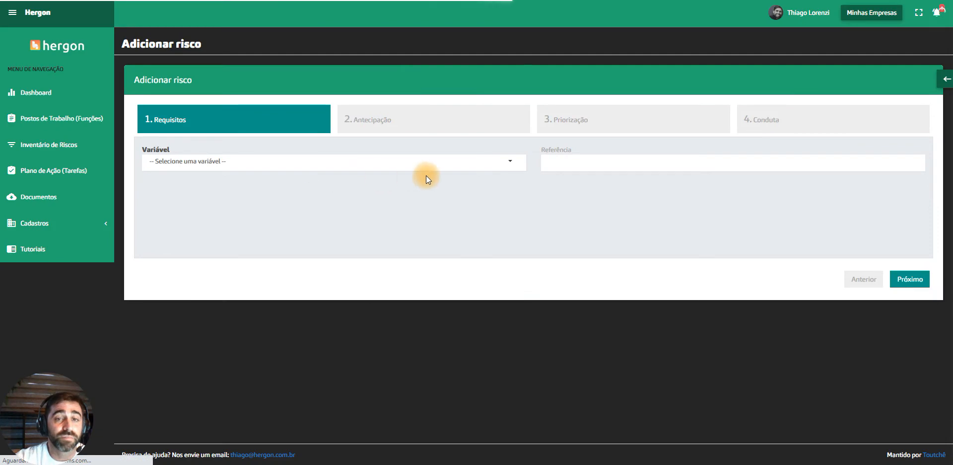
{"action": "left_click", "coordinate": [512, 162]}
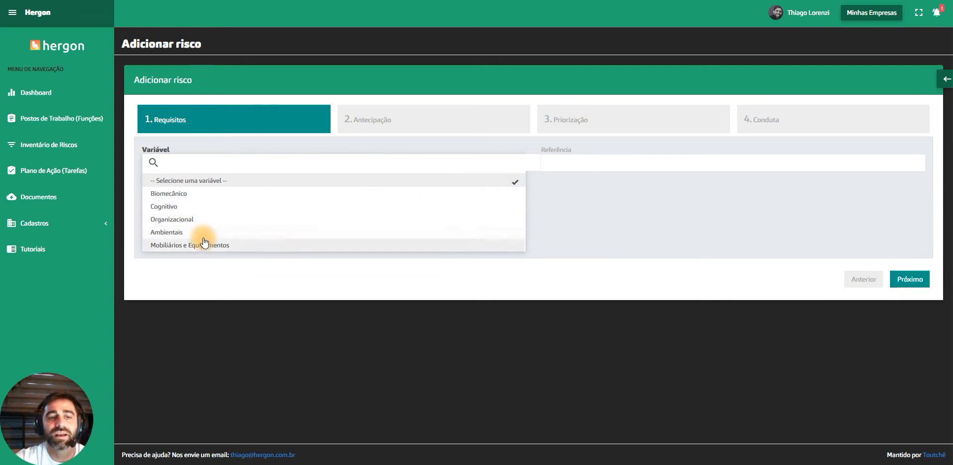
{"action": "left_click", "coordinate": [169, 193]}
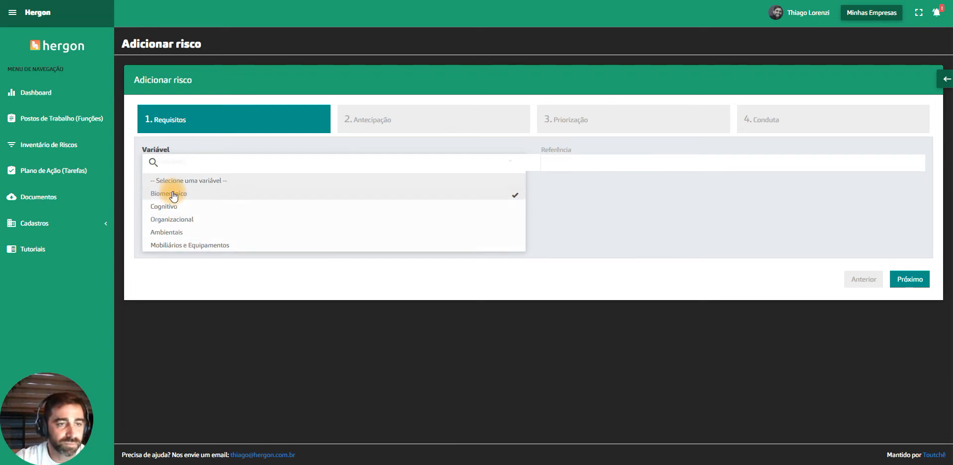
{"action": "left_click", "coordinate": [559, 164]}
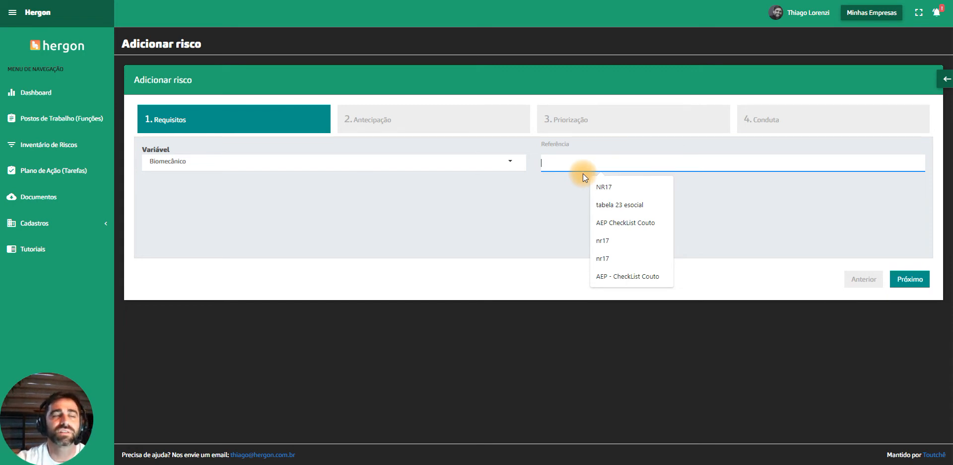
{"action": "left_click", "coordinate": [606, 183]}
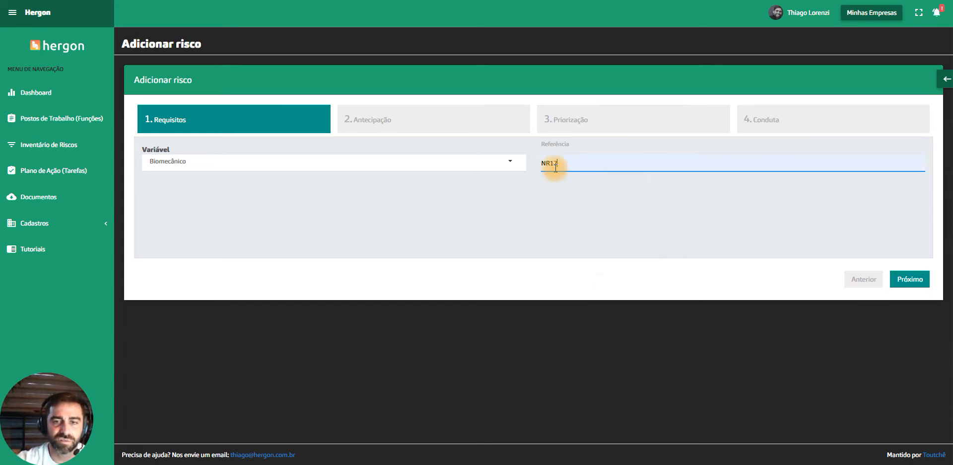
{"action": "left_click", "coordinate": [908, 280]}
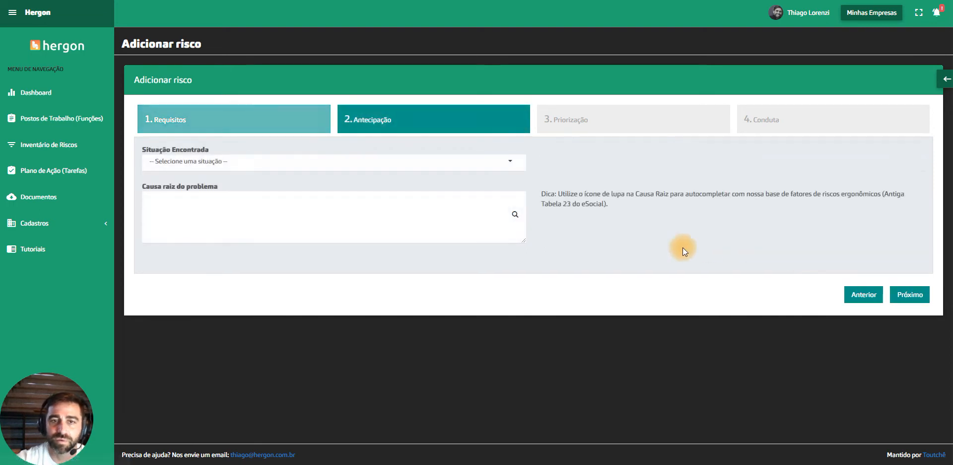
Step: Set the risk's Situação Encontrada to Movimentação de Carga in the Antecipação stage
{"action": "left_click", "coordinate": [519, 162]}
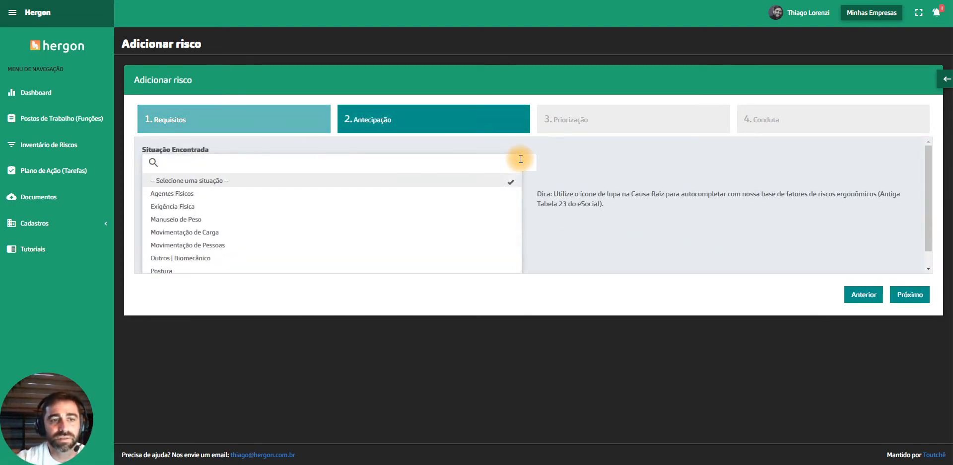
{"action": "scroll", "coordinate": [433, 228], "scroll_direction": "down", "scroll_amount": 1}
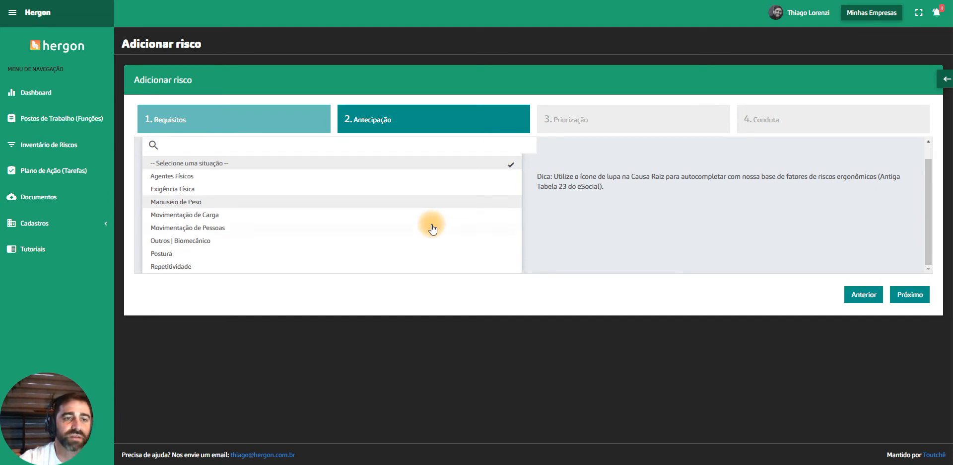
{"action": "scroll", "coordinate": [433, 229], "scroll_direction": "up", "scroll_amount": 1}
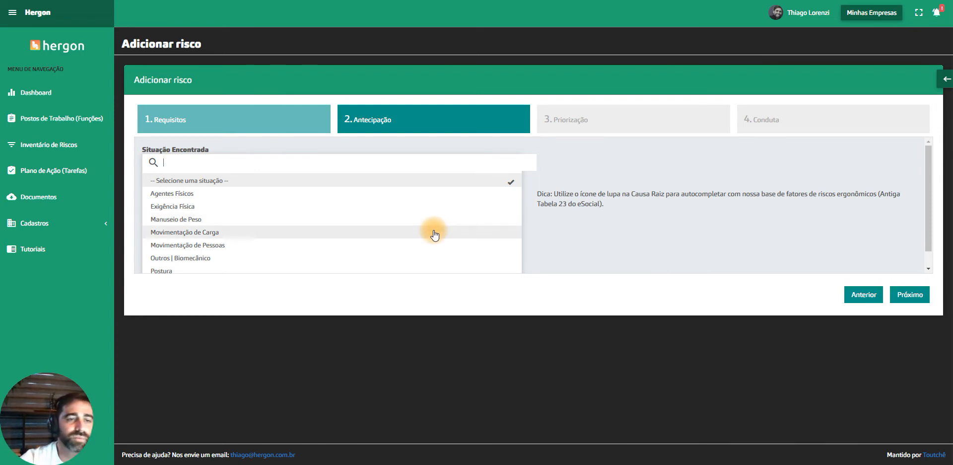
{"action": "left_click", "coordinate": [201, 233]}
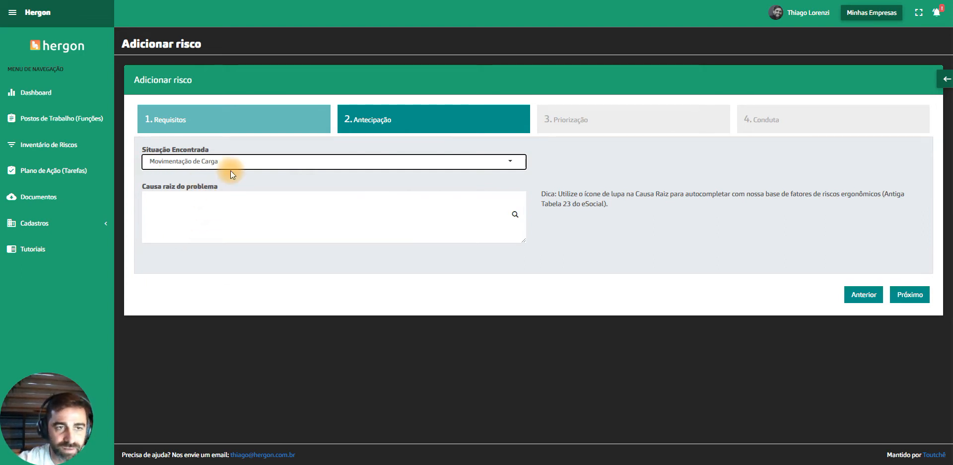
Step: Fill in Causa raiz do problema from the risk factor base with "Levantamento e transporte manual de cargas ou volumes"
{"action": "left_click", "coordinate": [215, 199]}
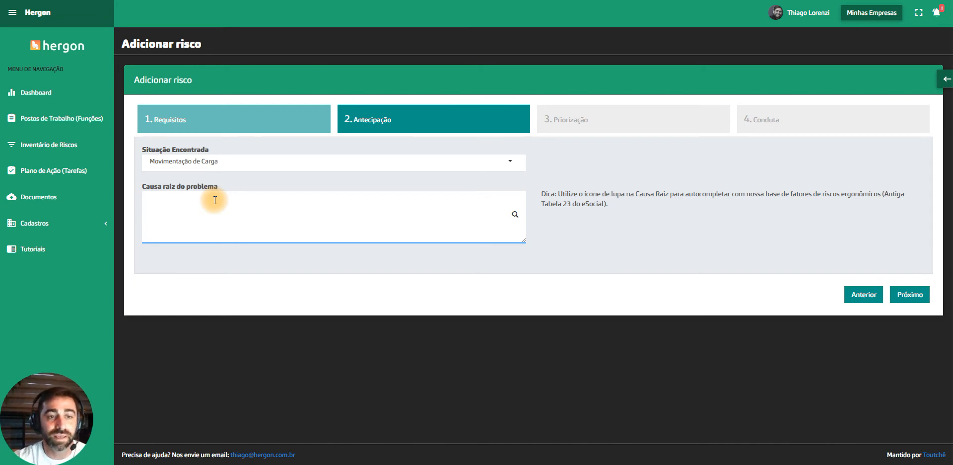
{"action": "left_click", "coordinate": [515, 215]}
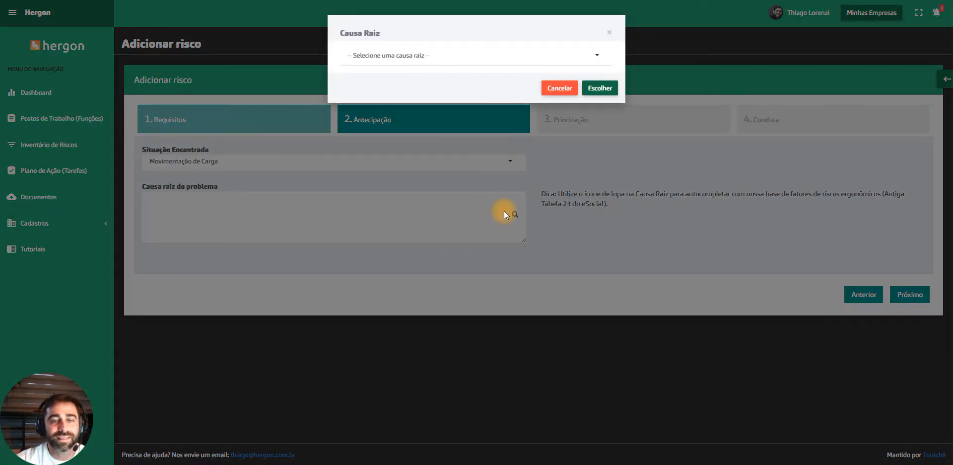
{"action": "left_click", "coordinate": [580, 55]}
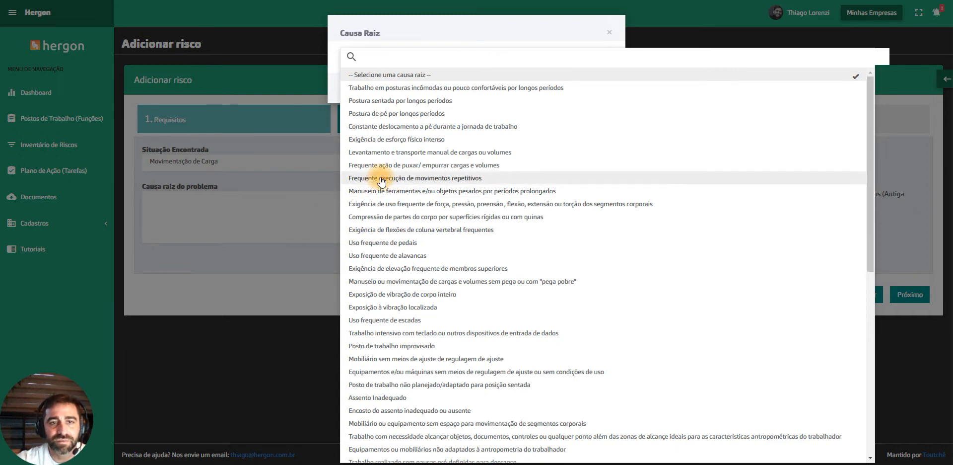
{"action": "left_click", "coordinate": [386, 152]}
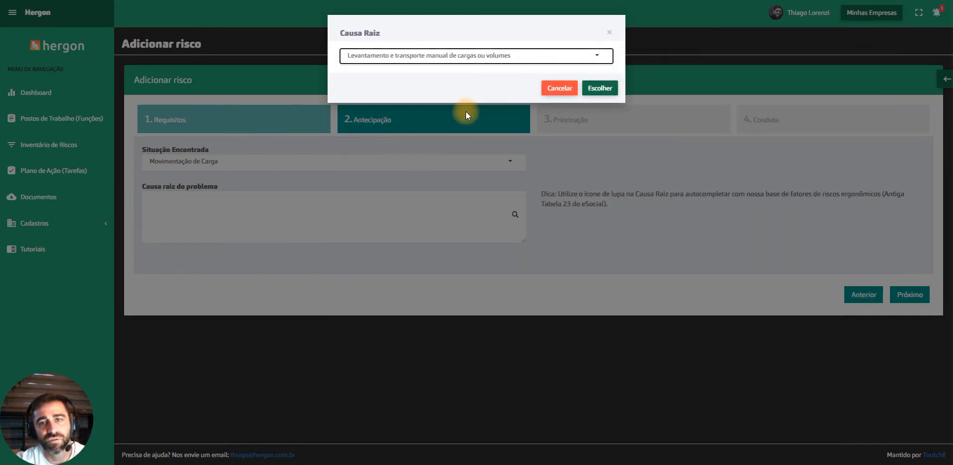
{"action": "left_click", "coordinate": [604, 90]}
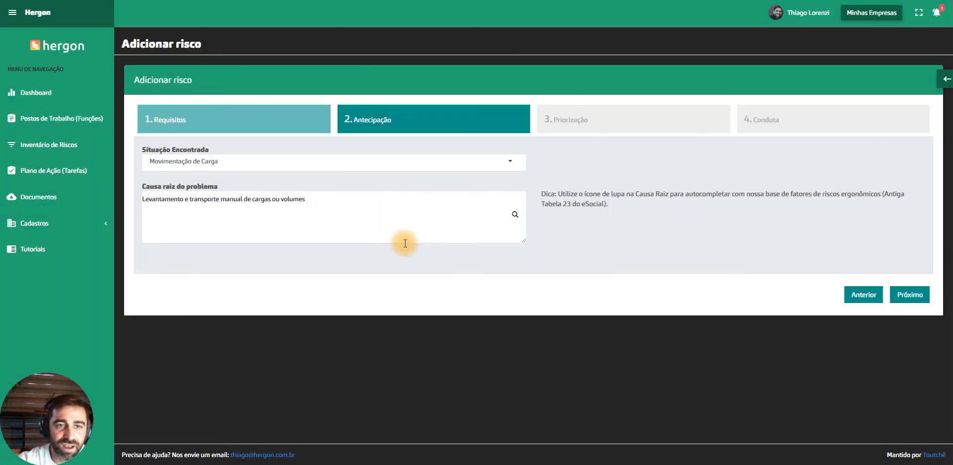
Step: Append "(Descarregamento Tutorial)" to the root cause text and advance to the Priorização stage
{"action": "left_click", "coordinate": [392, 203]}
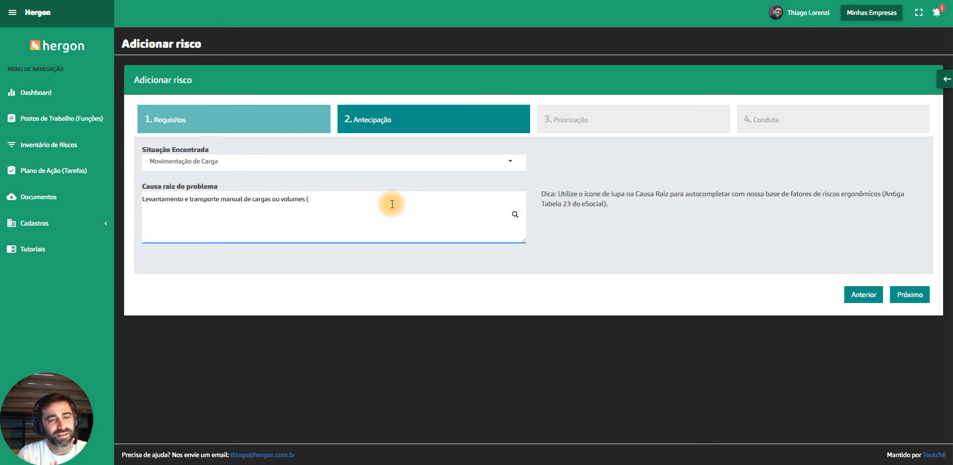
{"action": "type", "text": "D"}
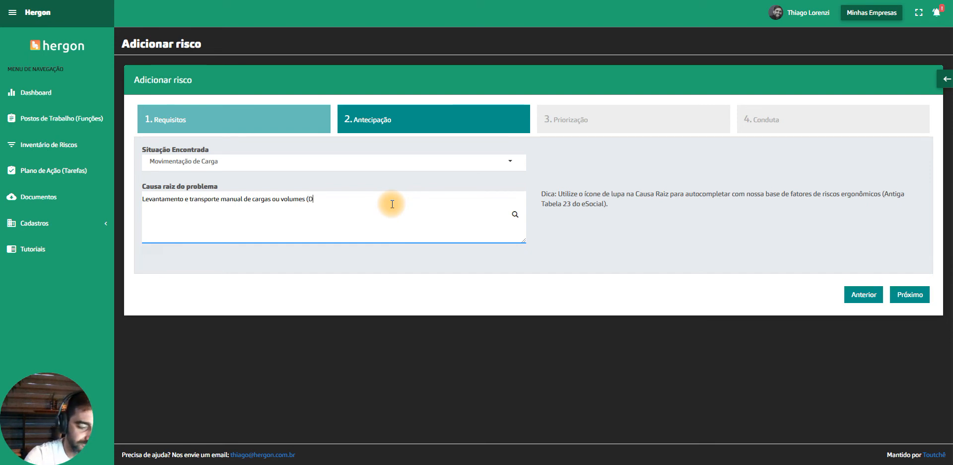
{"action": "type", "text": "escarregamento"}
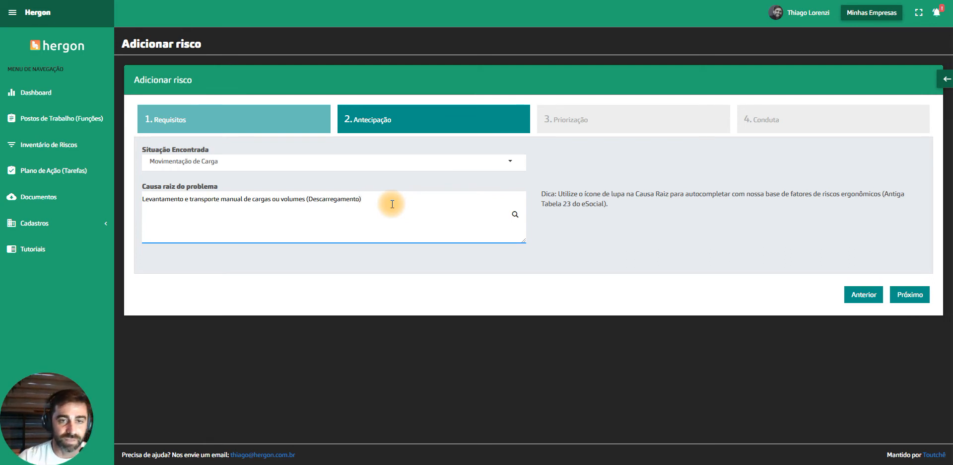
{"action": "type", "text": "Tutorial"}
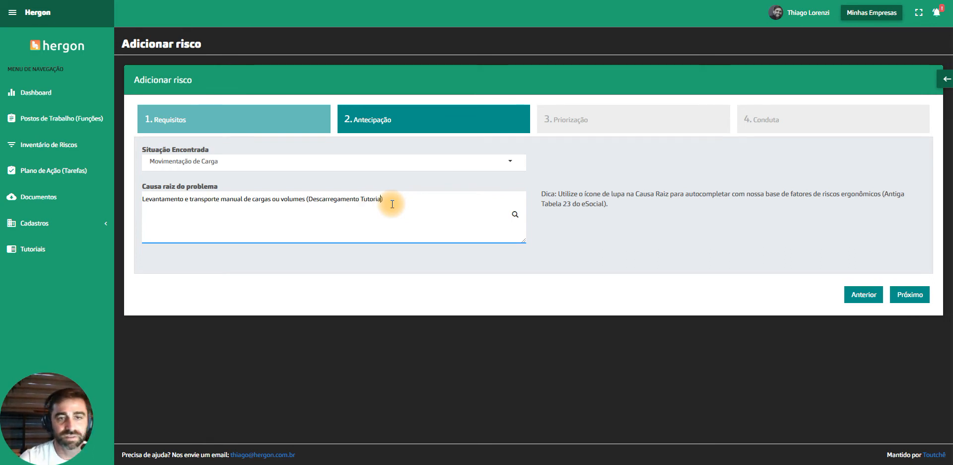
{"action": "type", "text": "l"}
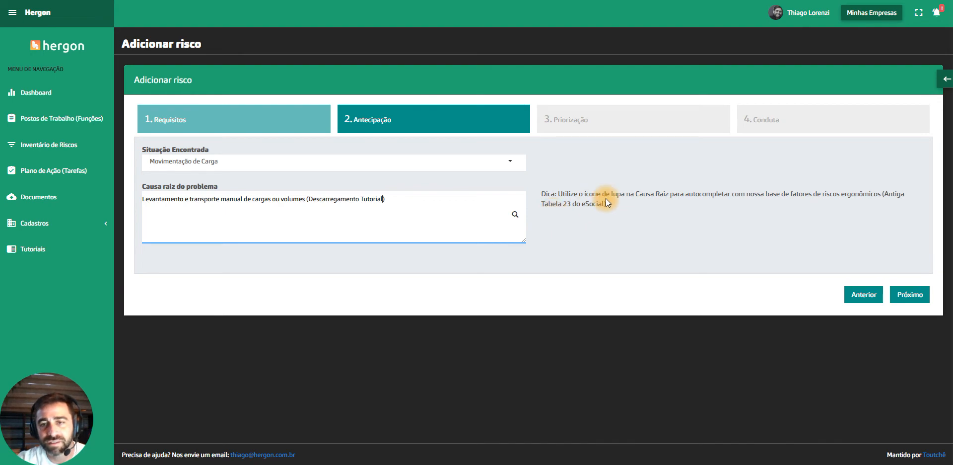
{"action": "left_click_drag", "start_coordinate": [602, 194], "coordinate": [673, 217]}
{"action": "left_click", "coordinate": [672, 217]}
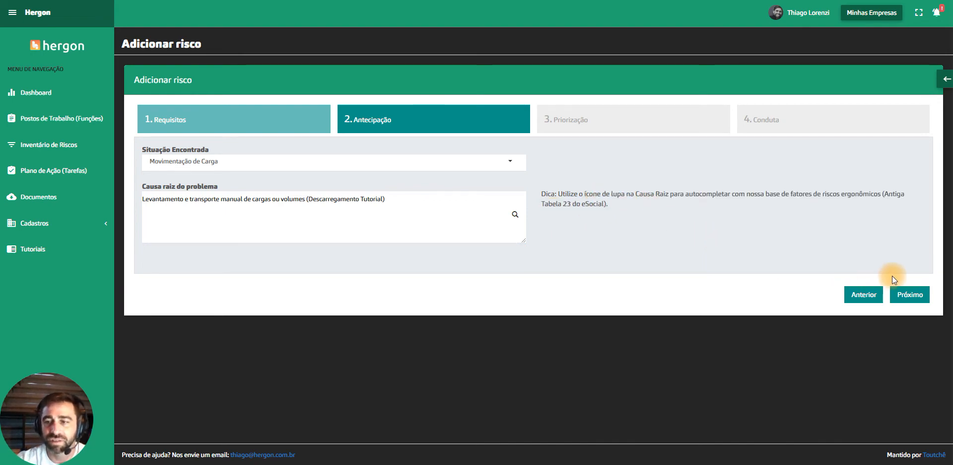
{"action": "left_click", "coordinate": [909, 295]}
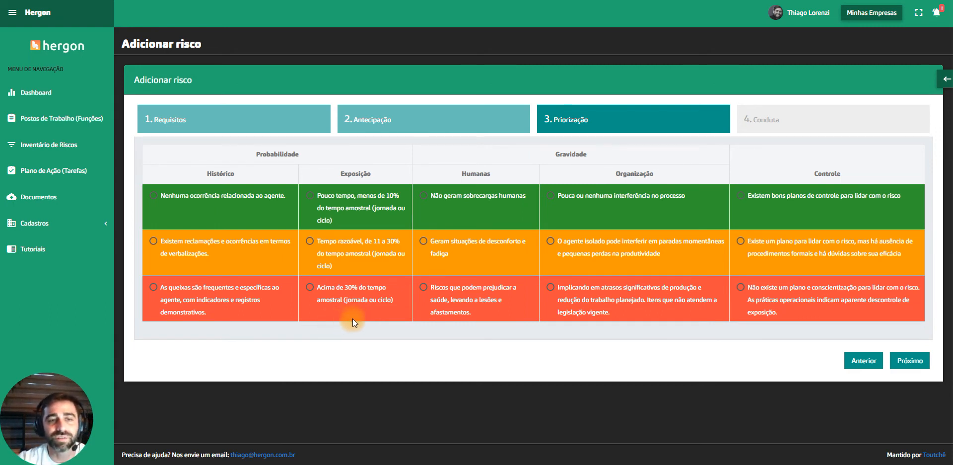
Step: Rate Probabilidade with "Existem reclamações e ocorrências em termos de verbalizações" for Histórico and "Tempo razoável, de 11 a 30%" for Exposição
{"action": "left_click_drag", "start_coordinate": [310, 157], "coordinate": [257, 156]}
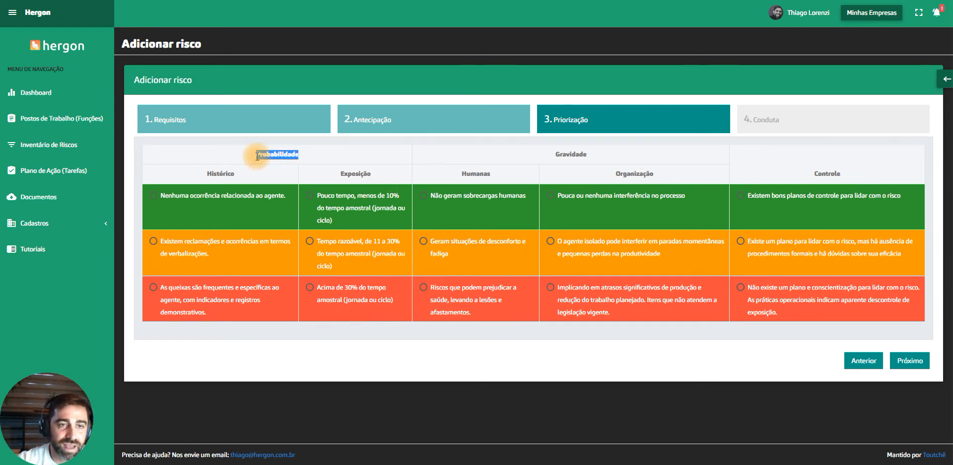
{"action": "left_click", "coordinate": [153, 241]}
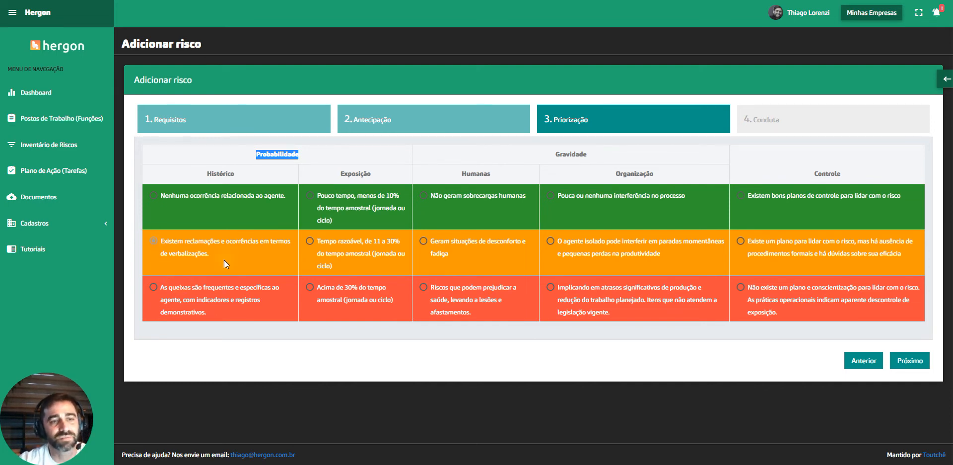
{"action": "left_click", "coordinate": [311, 243]}
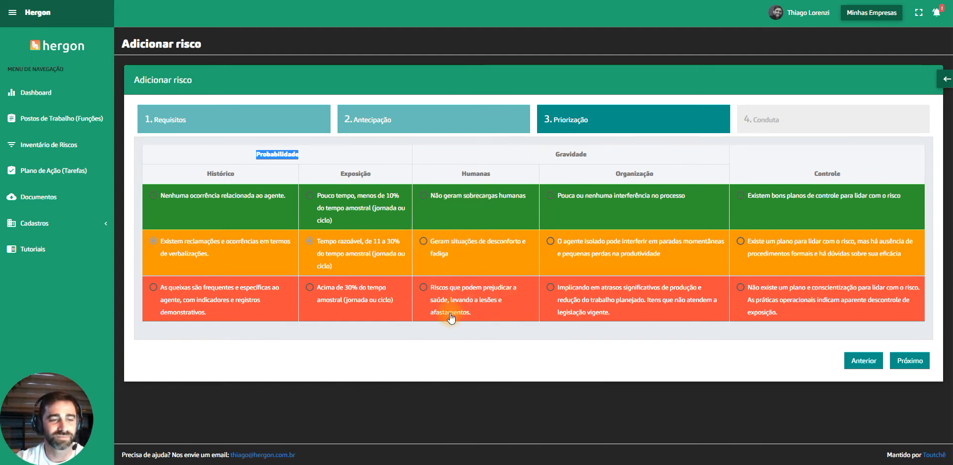
Step: Rate Gravidade with "Riscos que podem prejudicar a saúde" for Humanas and "Implicando em atrasos significativos de produção" for Organização
{"action": "left_click", "coordinate": [439, 253]}
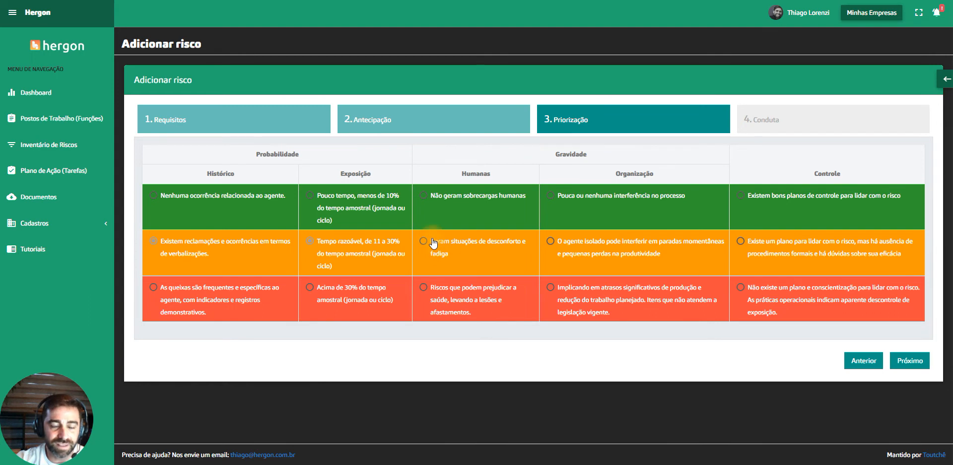
{"action": "left_click", "coordinate": [434, 243]}
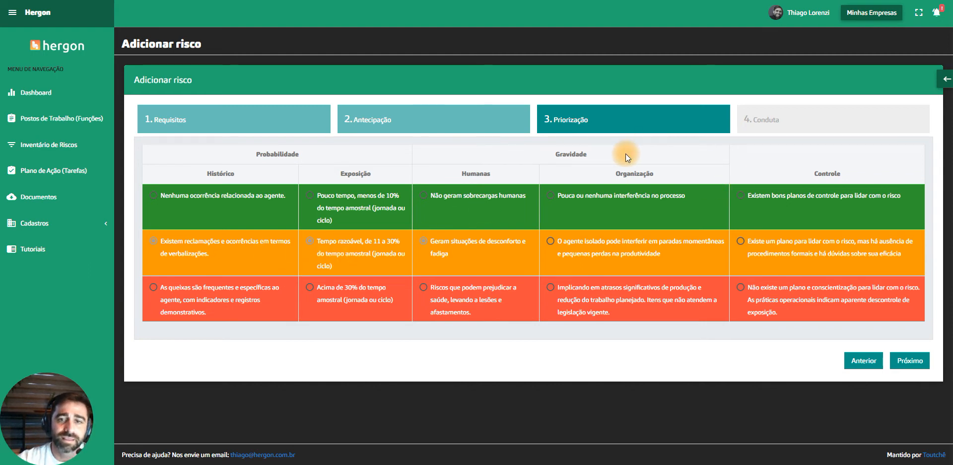
{"action": "left_click", "coordinate": [424, 296]}
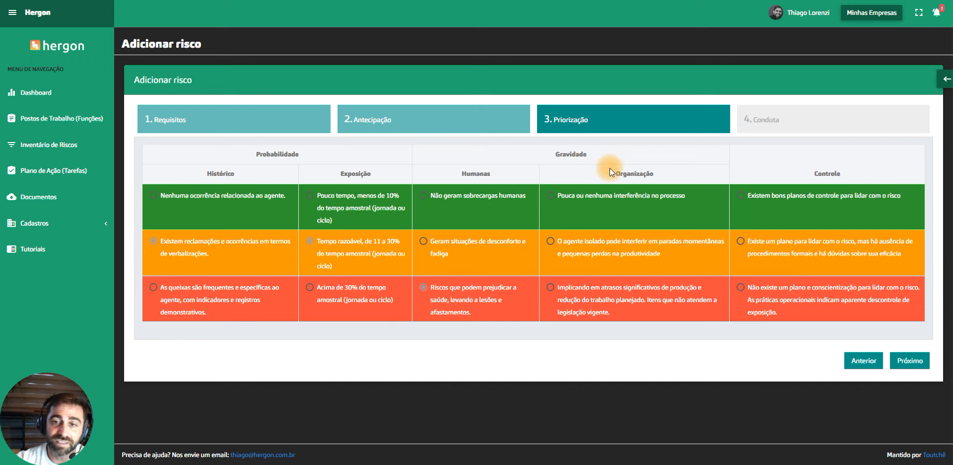
{"action": "double_click", "coordinate": [648, 173]}
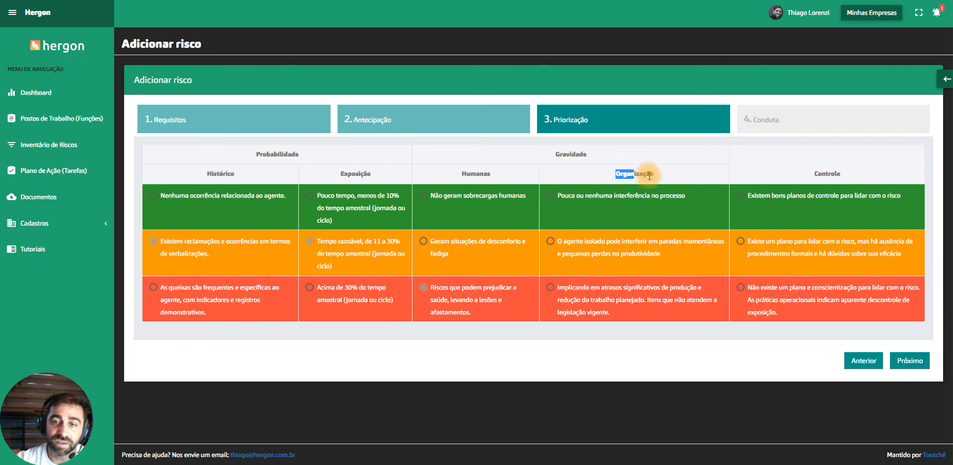
{"action": "left_click", "coordinate": [556, 296]}
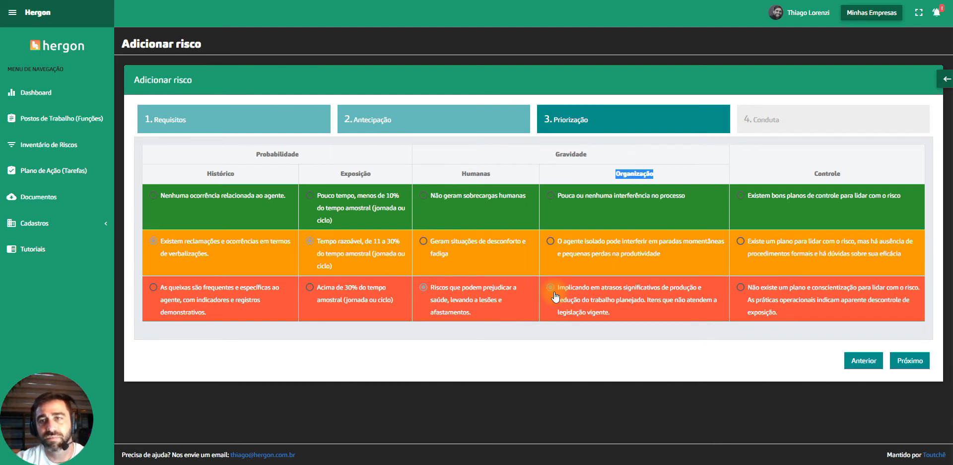
Step: Rate Controle as "Existe um plano para lidar com o risco, mas há ausência de procedimentos formais" and advance to the Conduta stage
{"action": "left_click", "coordinate": [790, 204]}
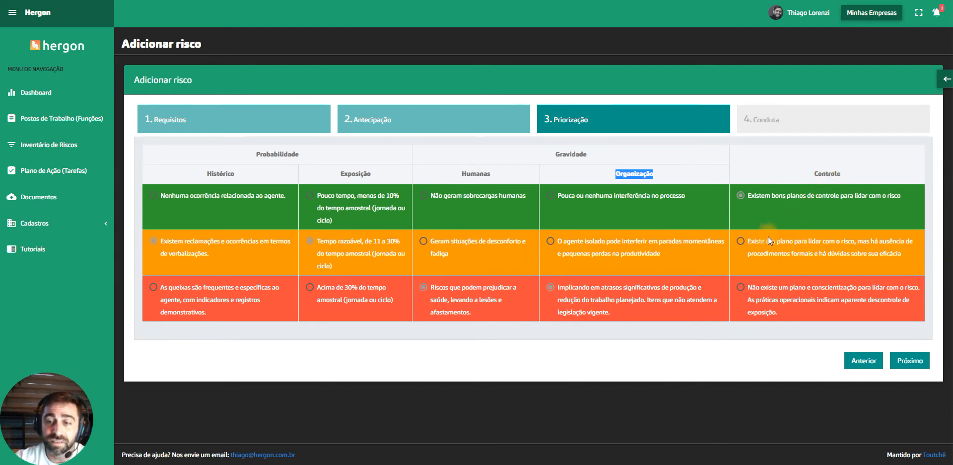
{"action": "left_click", "coordinate": [740, 242]}
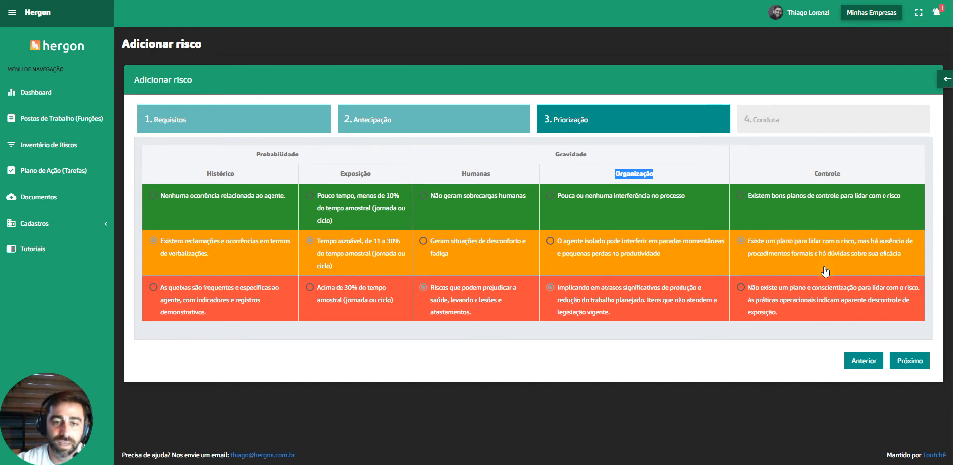
{"action": "left_click", "coordinate": [906, 366]}
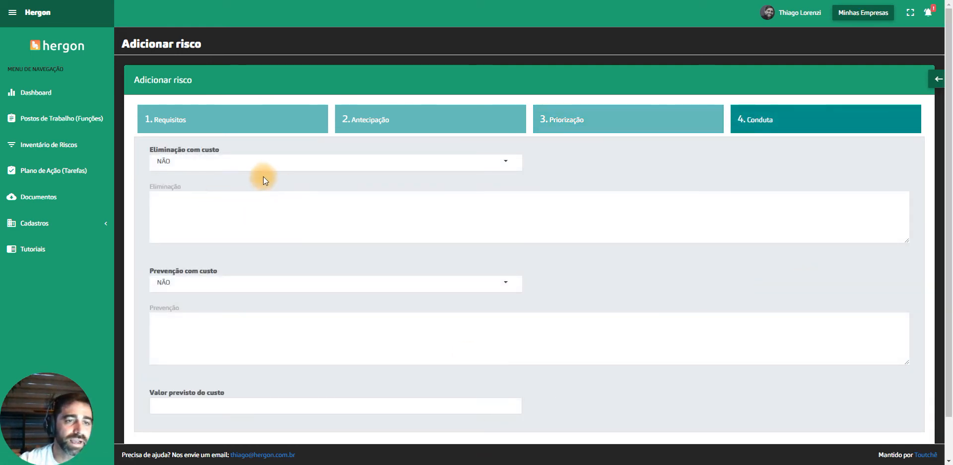
{"action": "left_click", "coordinate": [211, 231]}
{"action": "type", "text": "desc"}
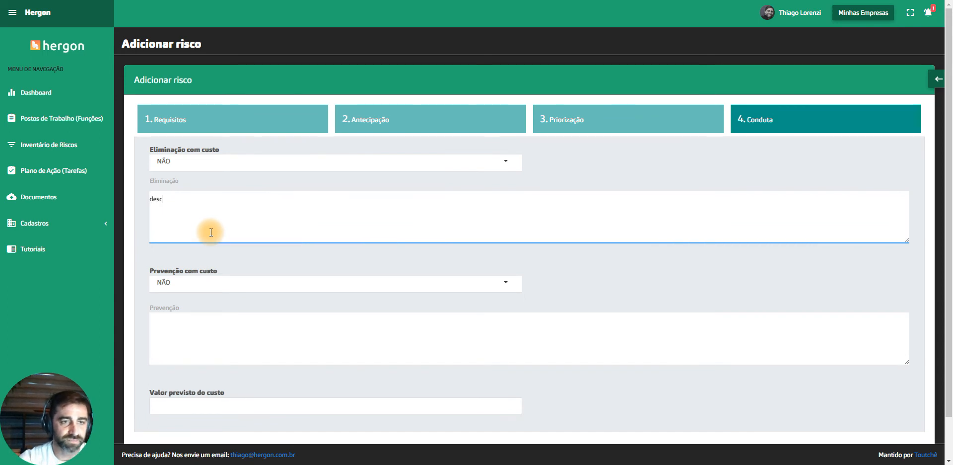
{"action": "type", "text": "evre"}
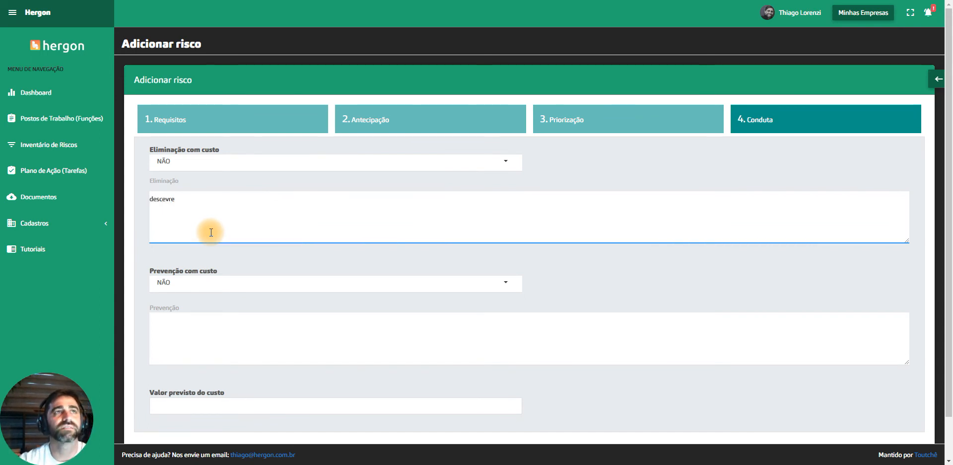
{"action": "key", "text": "ctrl+a"}
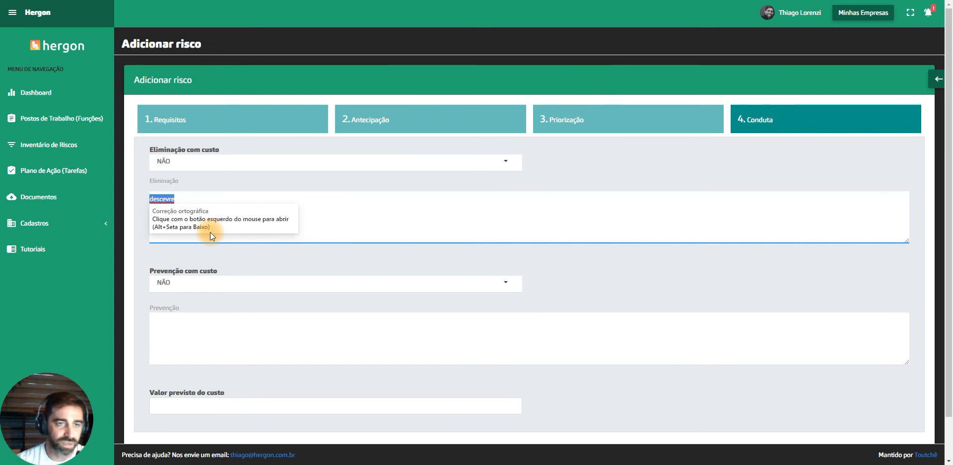
{"action": "key", "text": "BackSpace"}
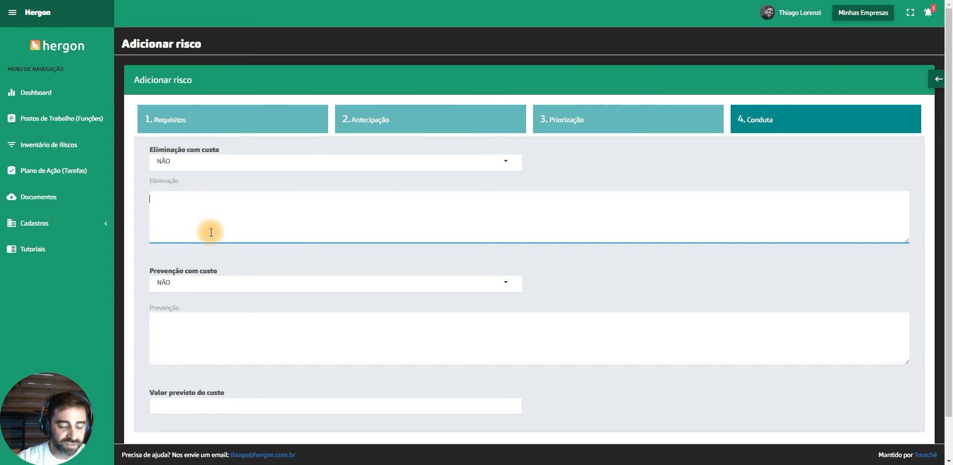
Step: Enter "descrver" as the Eliminação description and set Eliminação com custo to SIM
{"action": "type", "text": "descrver"}
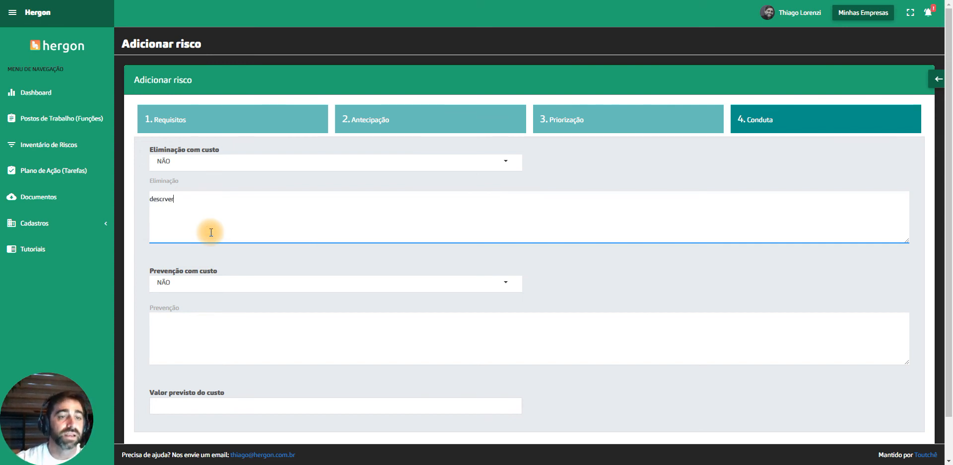
{"action": "left_click_drag", "start_coordinate": [152, 149], "coordinate": [234, 151]}
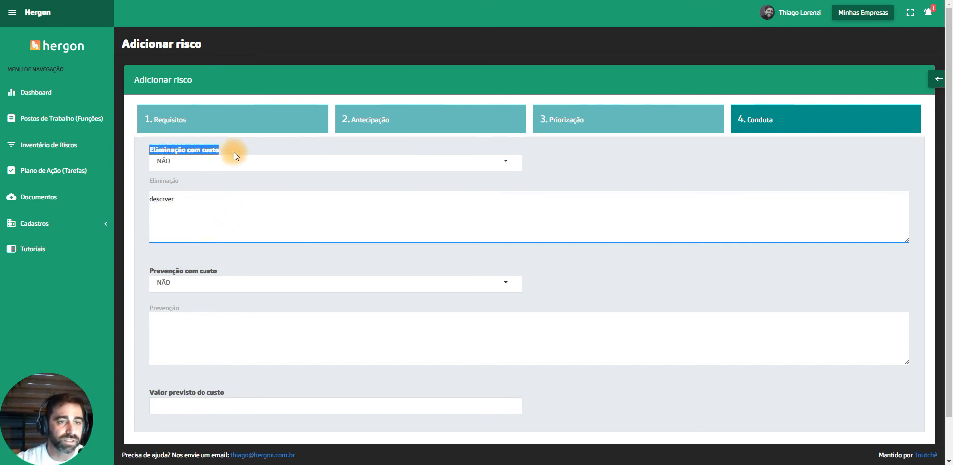
{"action": "left_click", "coordinate": [192, 163]}
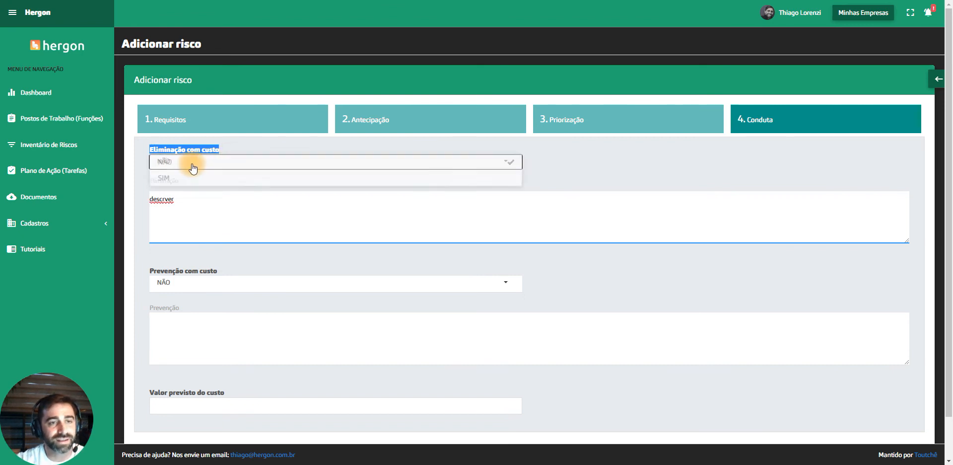
{"action": "left_click", "coordinate": [177, 174]}
Step: Correct the Eliminação description to read "descrever eliminação"
{"action": "left_click", "coordinate": [187, 208]}
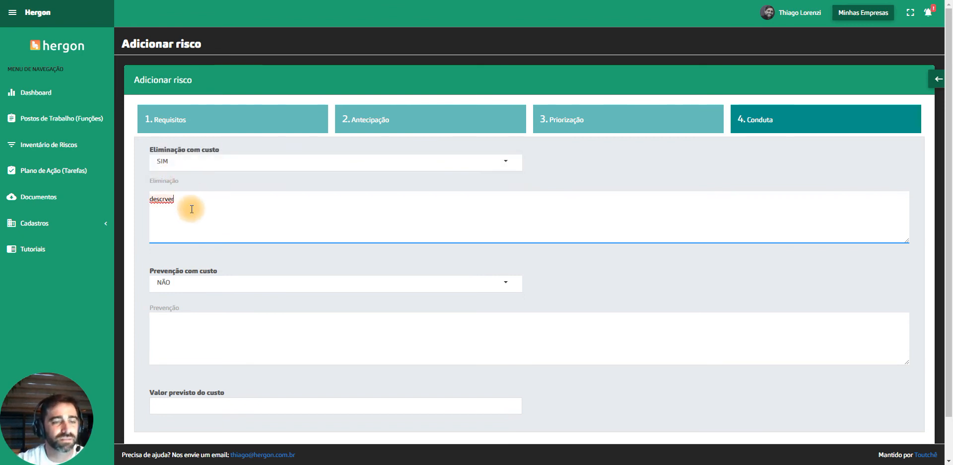
{"action": "type", "text": "de"}
{"action": "type", "text": "scrver"}
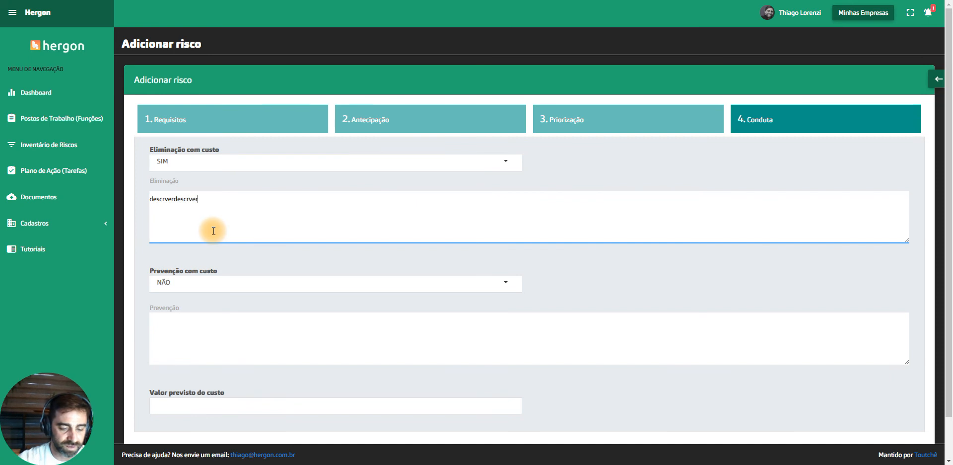
{"action": "type", "text": " eliminação"}
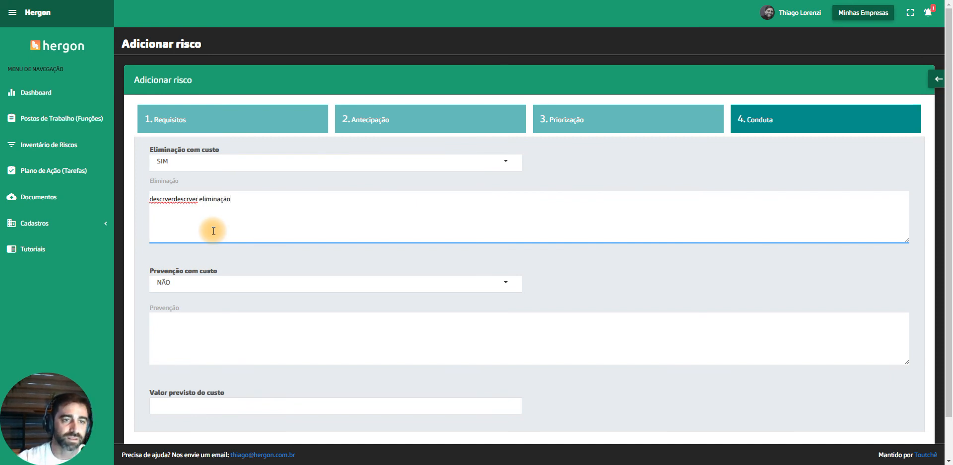
{"action": "left_click", "coordinate": [181, 198]}
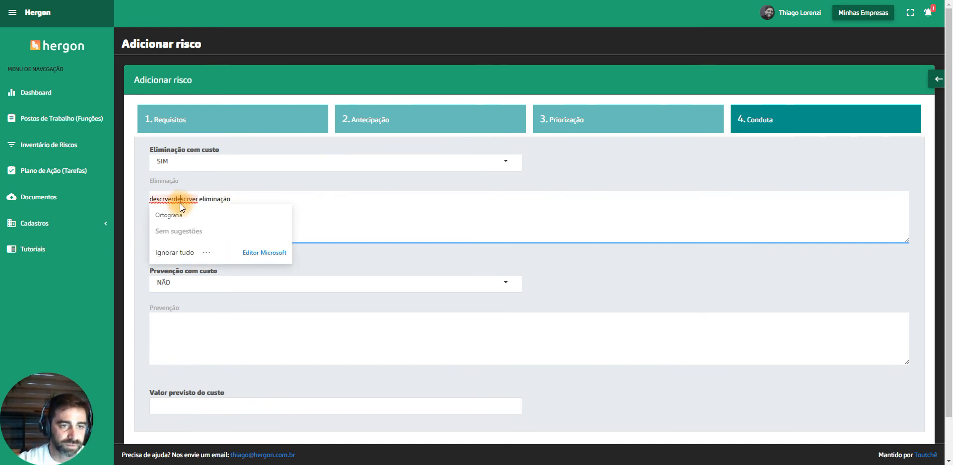
{"action": "double_click", "coordinate": [187, 199]}
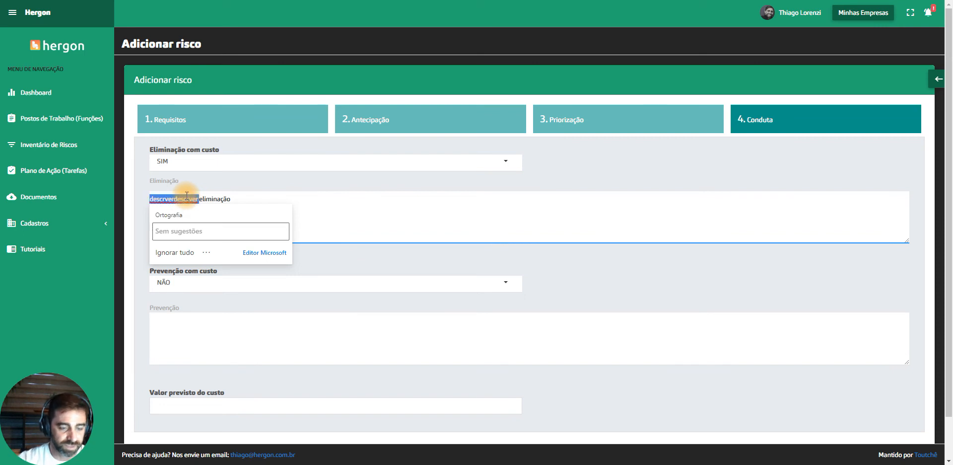
{"action": "type", "text": "descrever"}
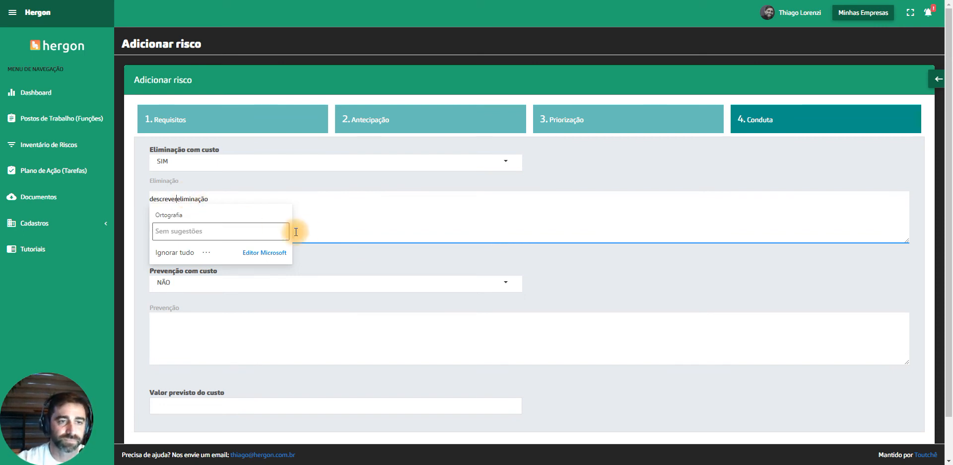
{"action": "left_click", "coordinate": [329, 209]}
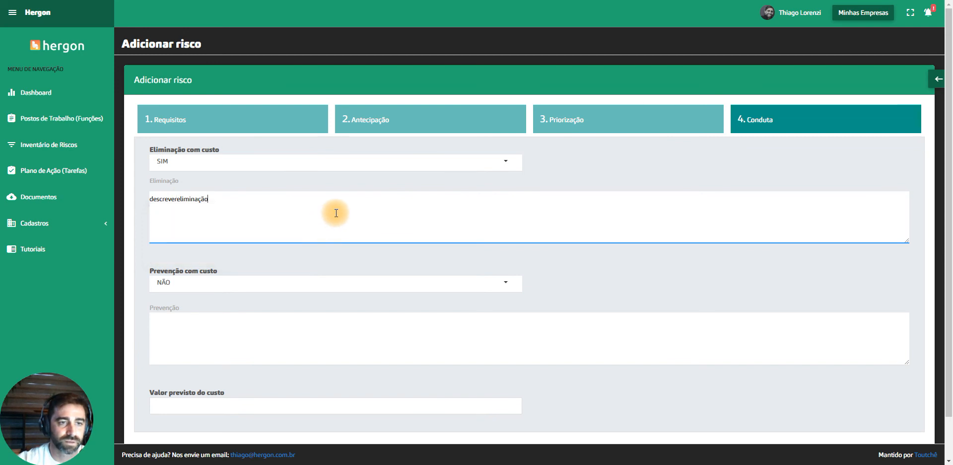
{"action": "left_click", "coordinate": [176, 198]}
{"action": "left_click", "coordinate": [191, 228]}
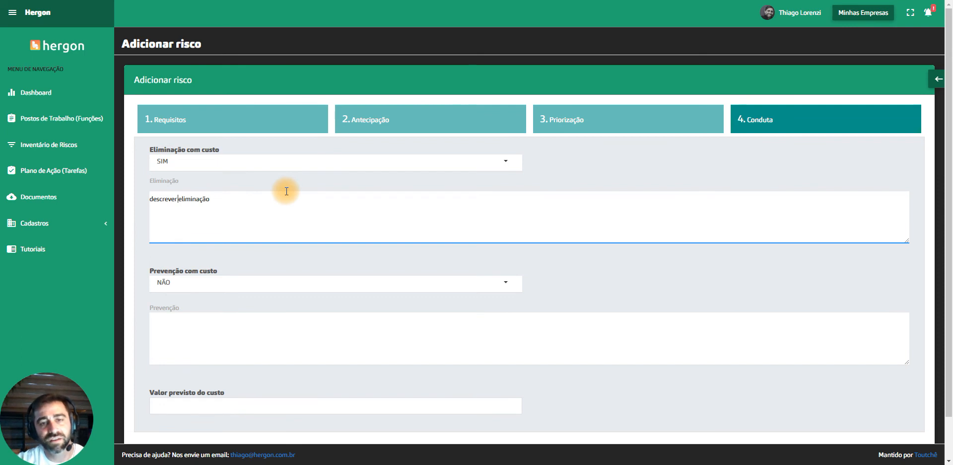
Step: Enter "descrever prevenção ou amenizadore" as the Prevenção description
{"action": "scroll", "coordinate": [404, 215], "scroll_direction": "down", "scroll_amount": 1}
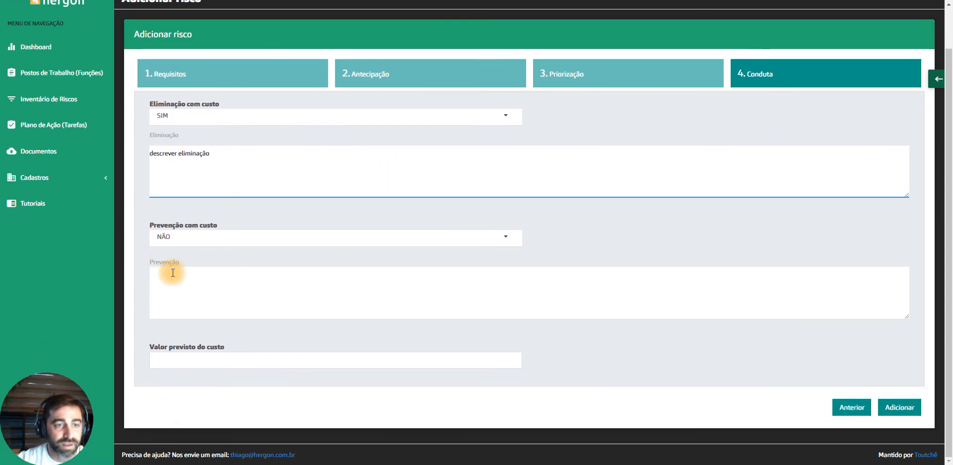
{"action": "left_click", "coordinate": [174, 273]}
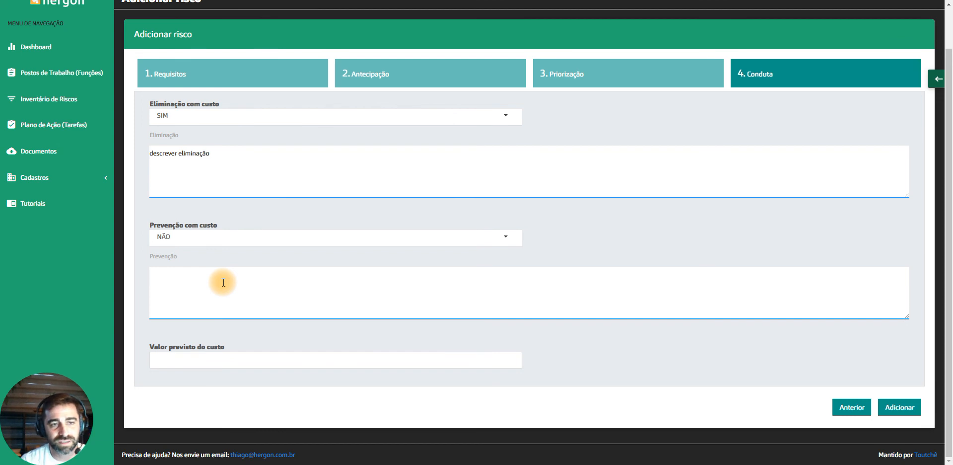
{"action": "type", "text": "des"}
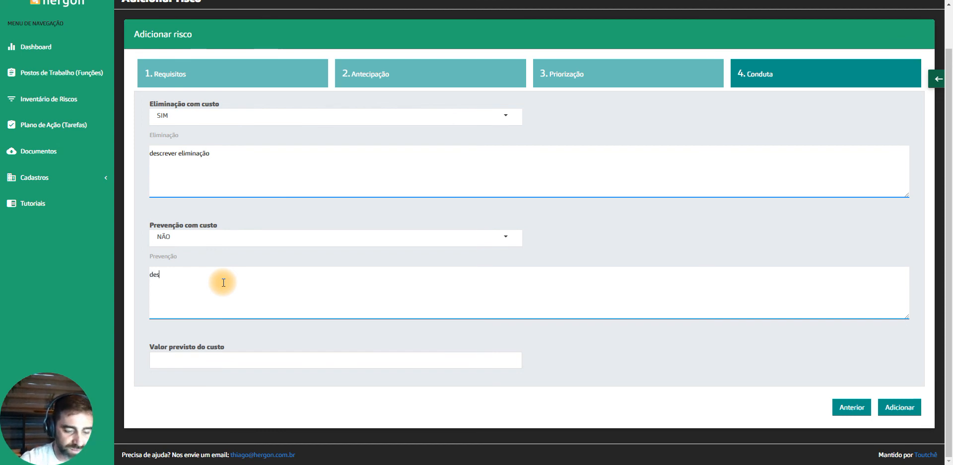
{"action": "type", "text": "crever preve"}
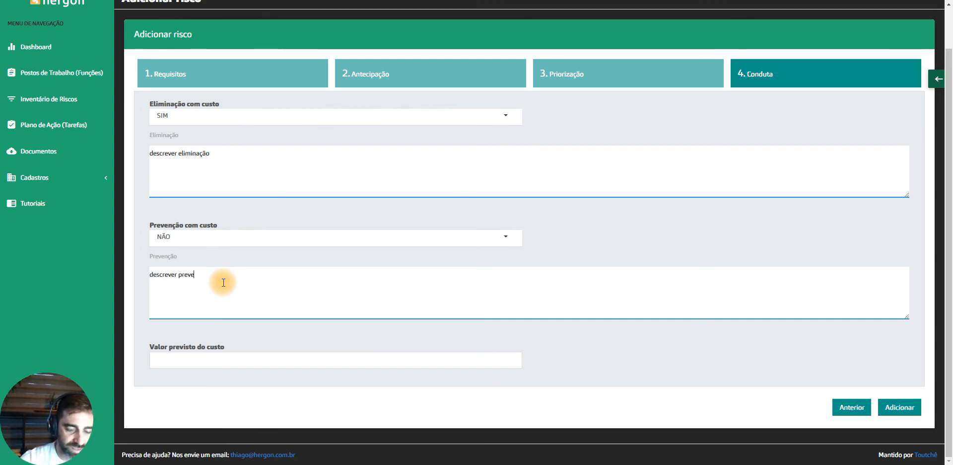
{"action": "type", "text": "nção o"}
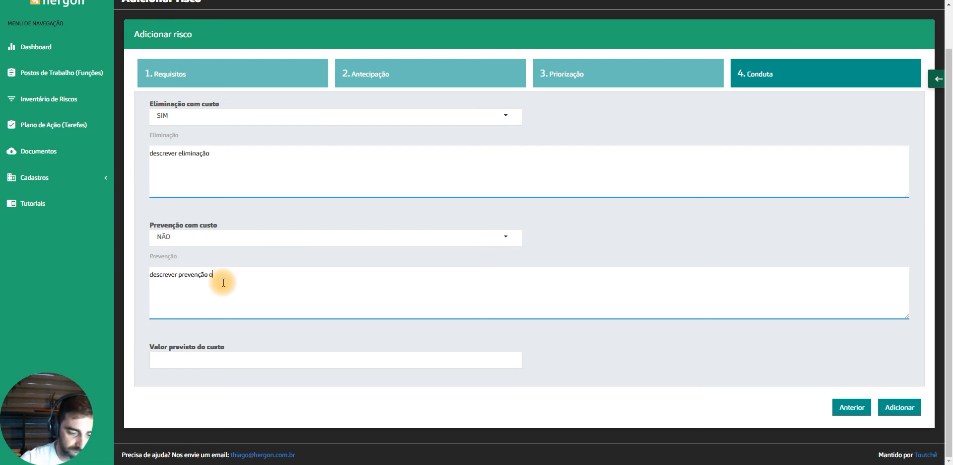
{"action": "type", "text": "u maniz"}
{"action": "type", "text": "adore"}
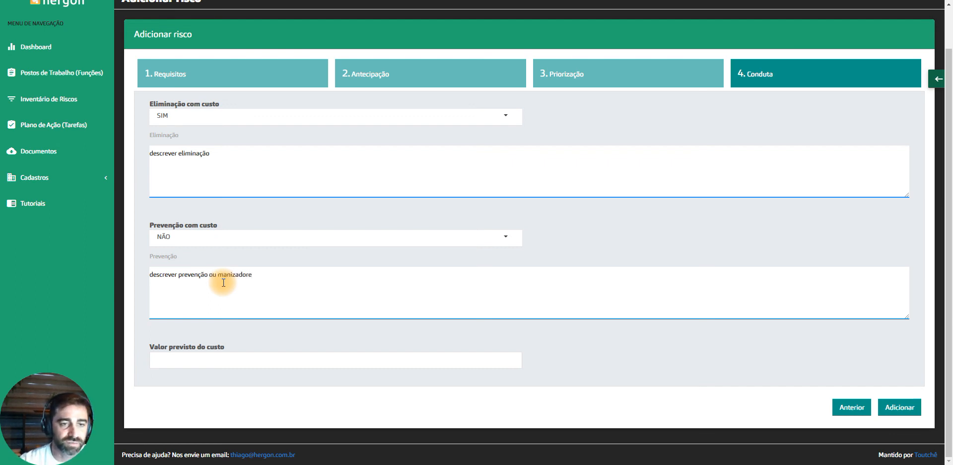
{"action": "left_click", "coordinate": [224, 283]}
{"action": "type", "text": "ame"}
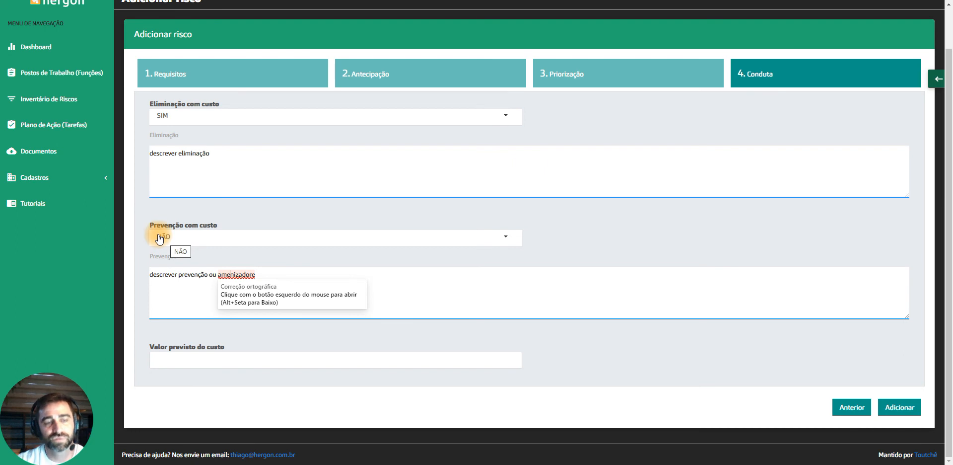
{"action": "left_click_drag", "start_coordinate": [163, 274], "coordinate": [246, 276]}
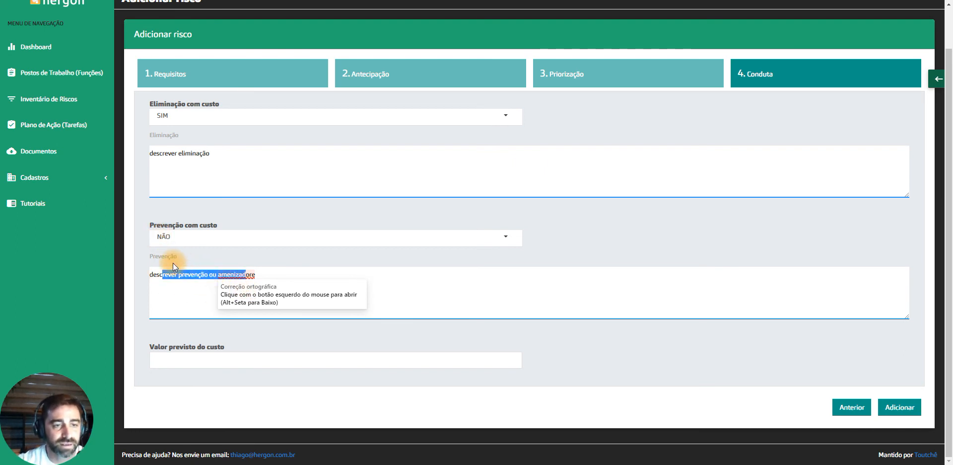
{"action": "left_click_drag", "start_coordinate": [172, 260], "coordinate": [150, 261]}
{"action": "left_click", "coordinate": [184, 293]}
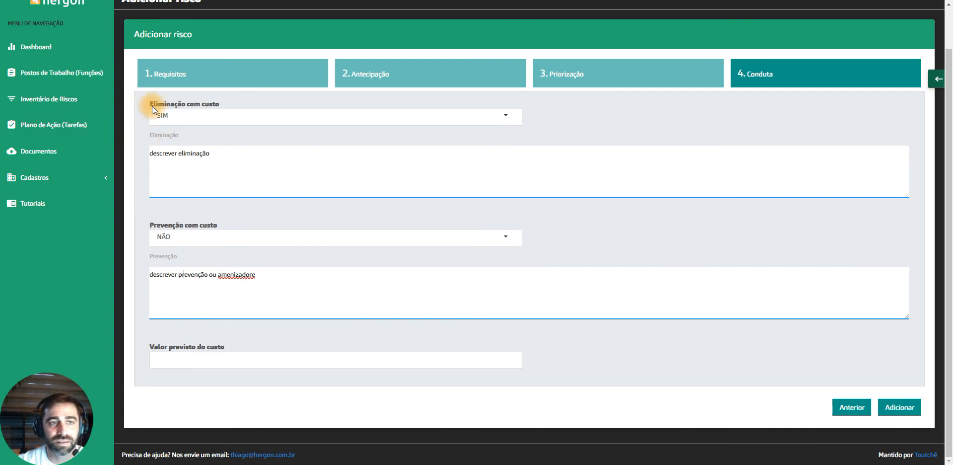
Step: Add the risk with Valor previsto do custo left blank, and decline creating or linking a task for now
{"action": "left_click", "coordinate": [179, 362]}
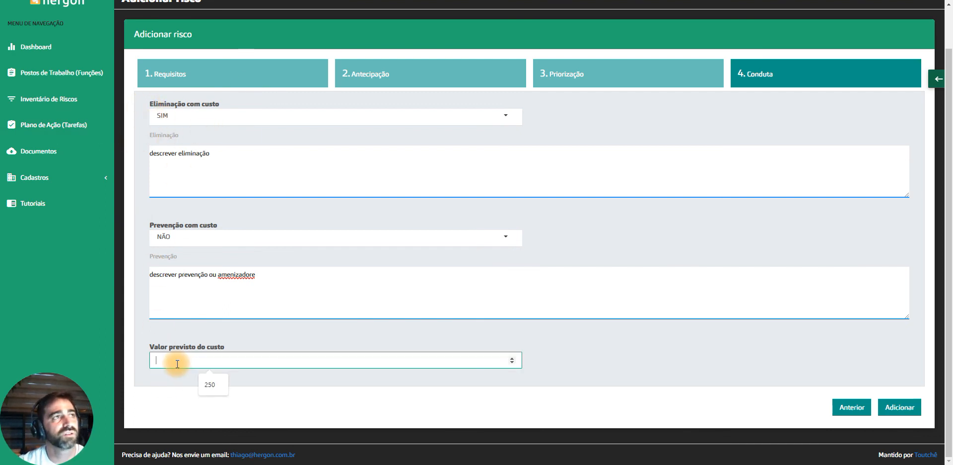
{"action": "left_click", "coordinate": [583, 351]}
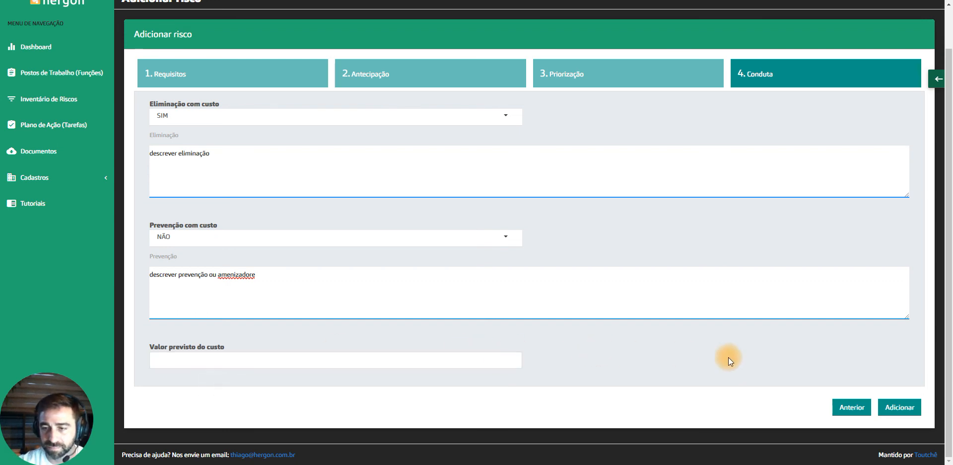
{"action": "left_click", "coordinate": [899, 407]}
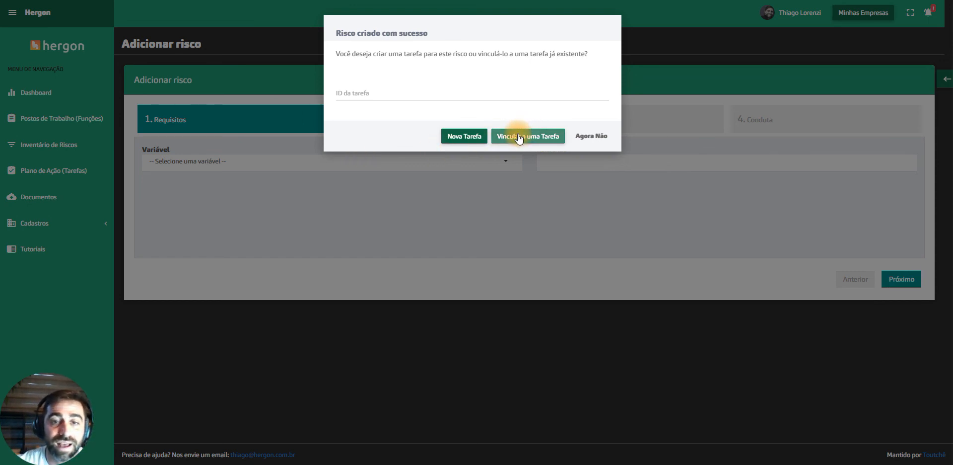
{"action": "left_click", "coordinate": [590, 137]}
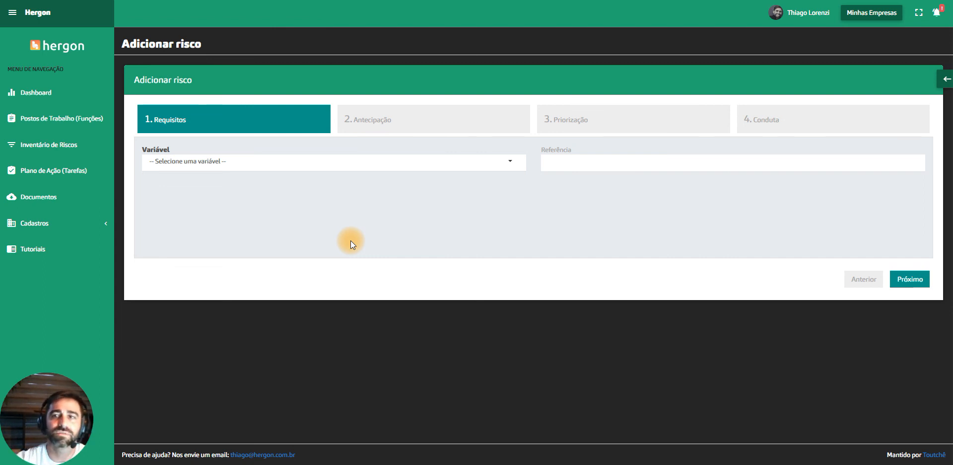
Step: Start another risk with Variável Biomecânico and Referência NR17, advance to Antecipação, and set Situação Encontrada to Postura
{"action": "left_click", "coordinate": [509, 162]}
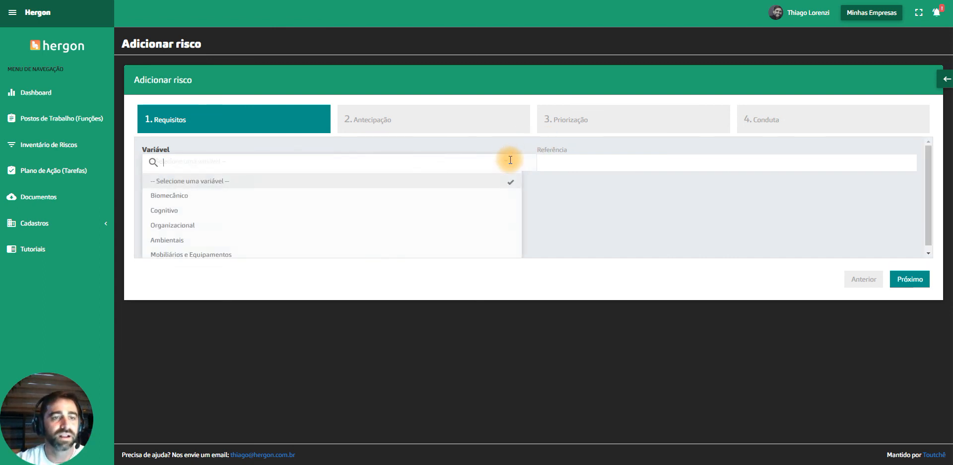
{"action": "left_click", "coordinate": [173, 194]}
{"action": "left_click", "coordinate": [607, 161]}
{"action": "type", "text": "NR17"}
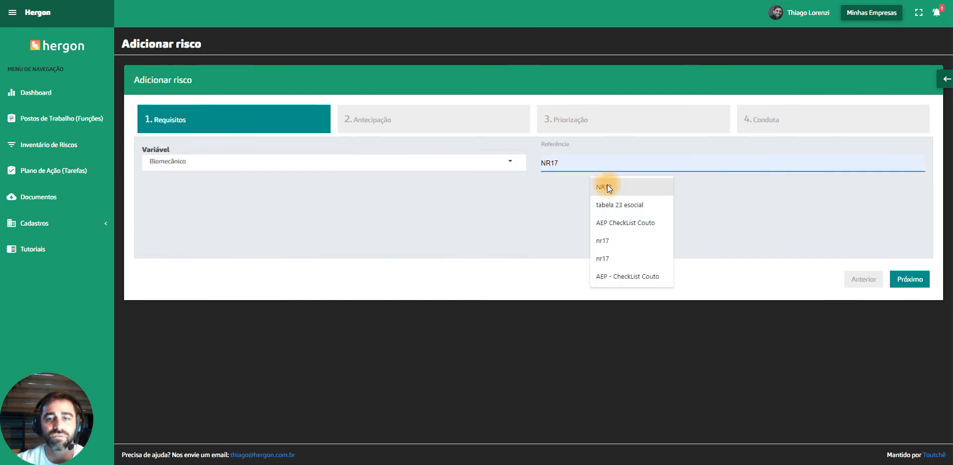
{"action": "left_click", "coordinate": [915, 278]}
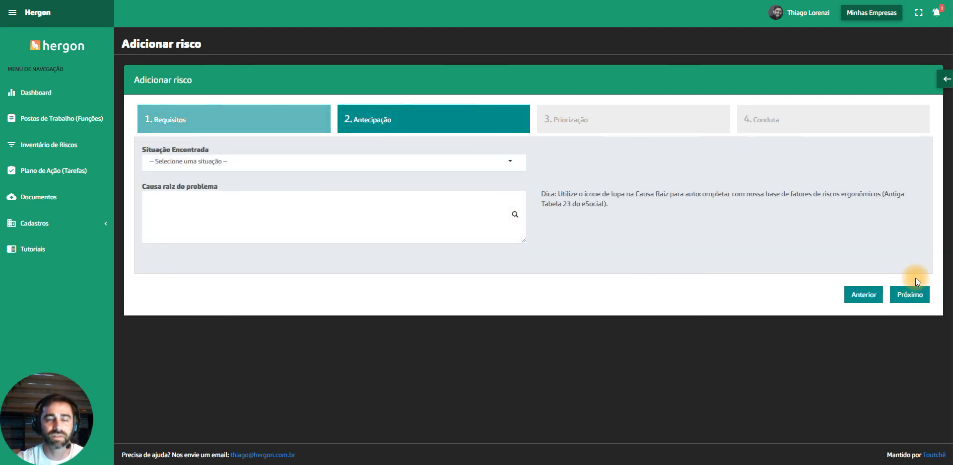
{"action": "left_click", "coordinate": [481, 160]}
{"action": "scroll", "coordinate": [199, 233], "scroll_direction": "down", "scroll_amount": 1}
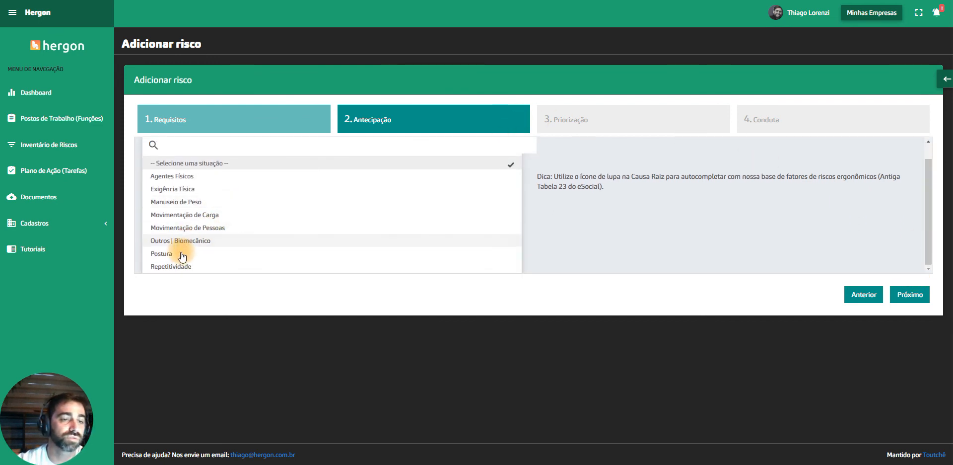
{"action": "left_click", "coordinate": [183, 253]}
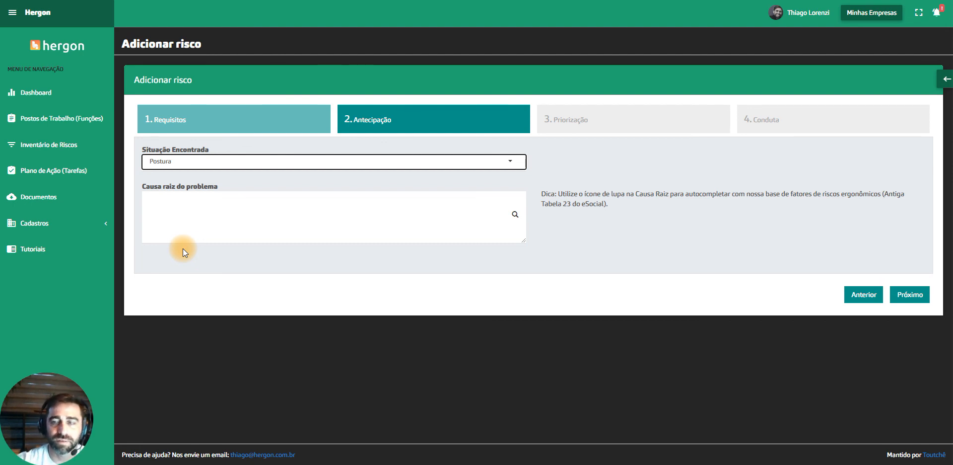
Step: Return to the Função 05 job position page and expand its Riscos list
{"action": "left_click", "coordinate": [946, 78]}
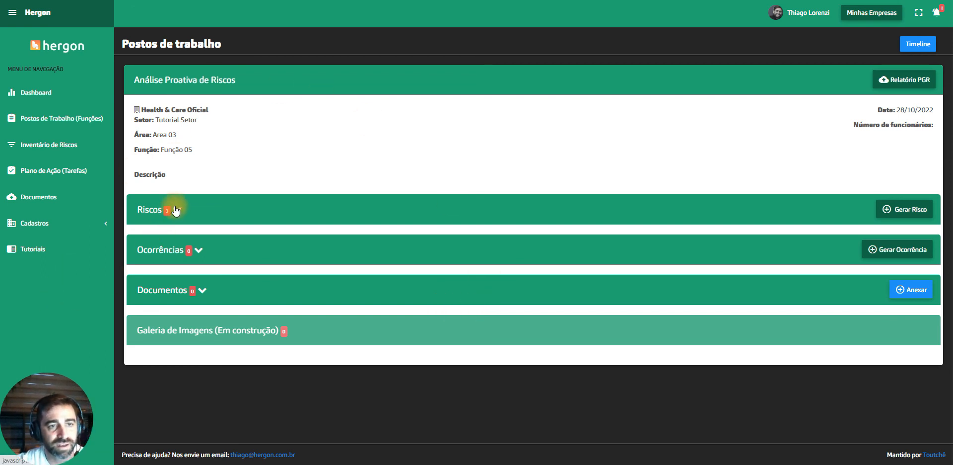
{"action": "left_click_drag", "start_coordinate": [204, 153], "coordinate": [165, 149]}
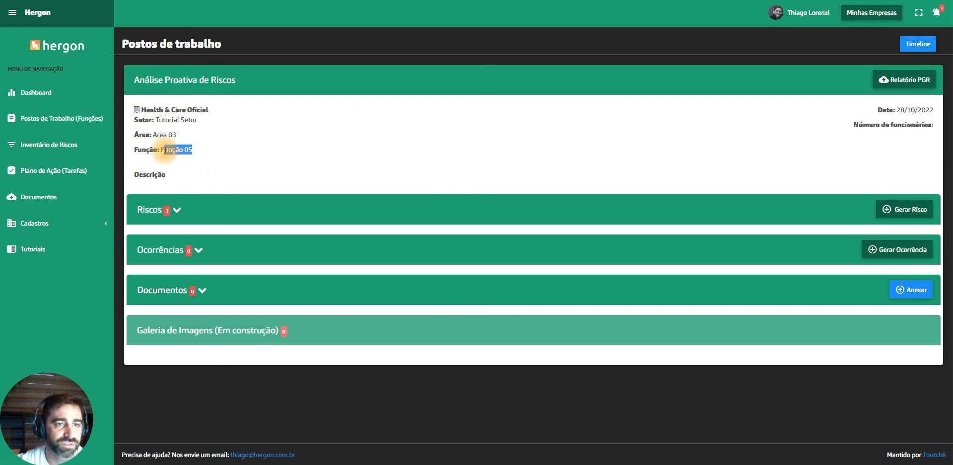
{"action": "left_click", "coordinate": [176, 211]}
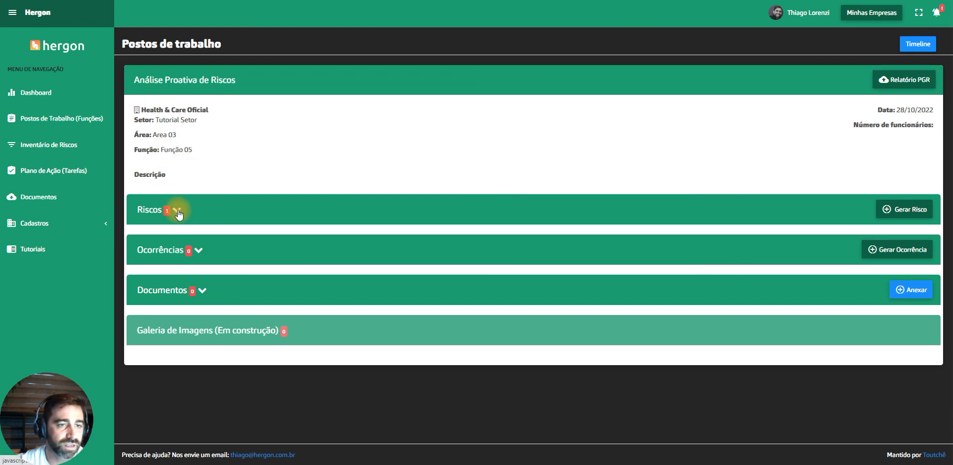
{"action": "scroll", "coordinate": [249, 174], "scroll_direction": "down", "scroll_amount": 2}
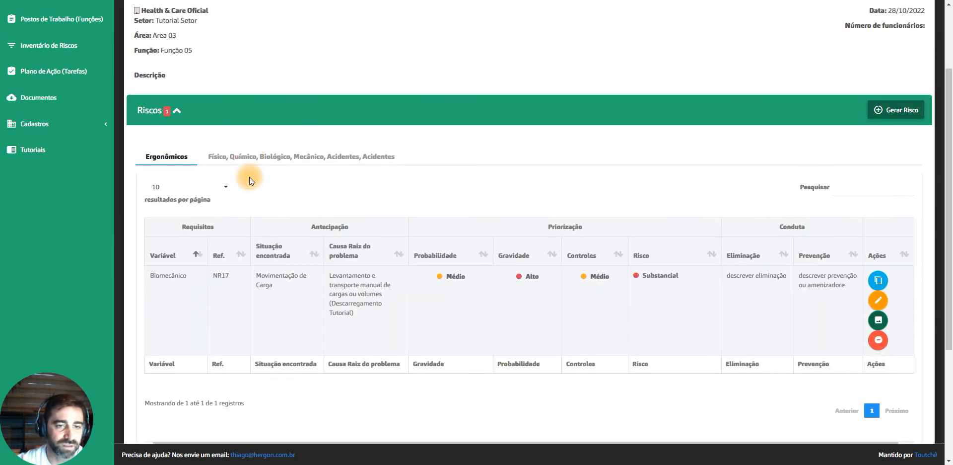
Step: Examine the registered risk's situation, Eliminação and Prevenção entries, along with the job position's function, area and company
{"action": "triple_click", "coordinate": [272, 288]}
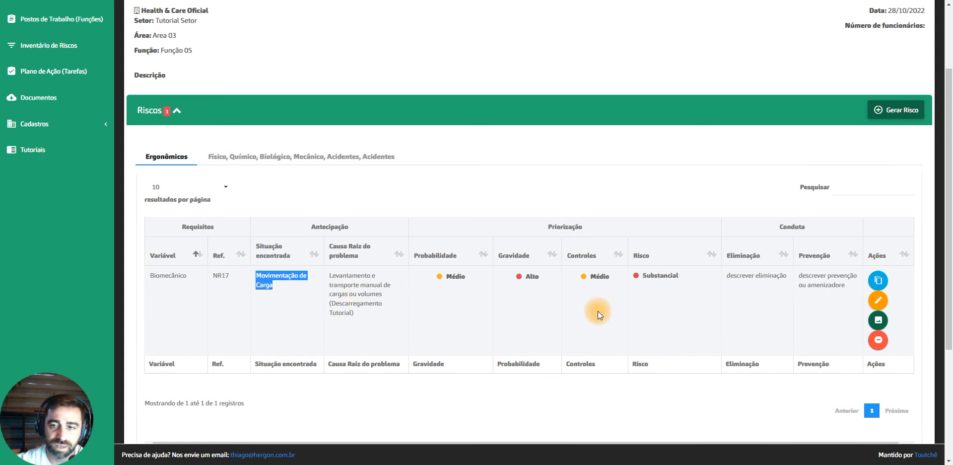
{"action": "left_click", "coordinate": [784, 277]}
{"action": "left_click_drag", "start_coordinate": [784, 276], "coordinate": [729, 284]}
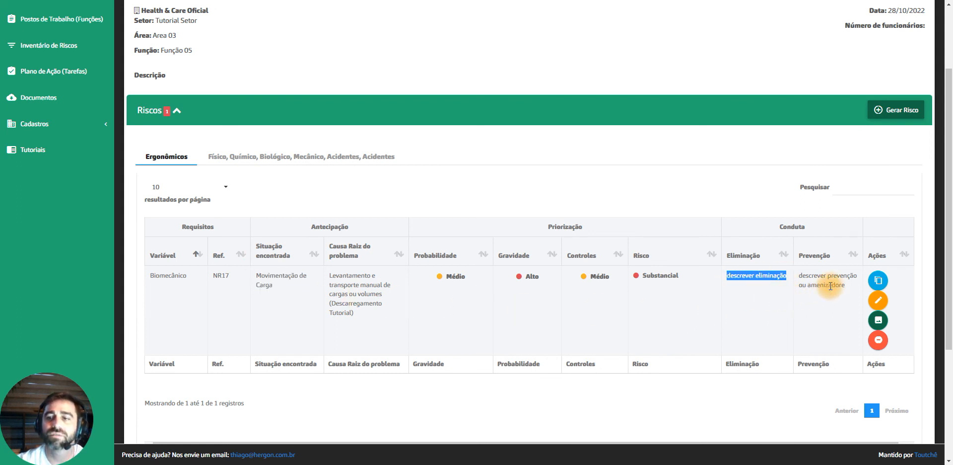
{"action": "left_click_drag", "start_coordinate": [847, 285], "coordinate": [747, 292]}
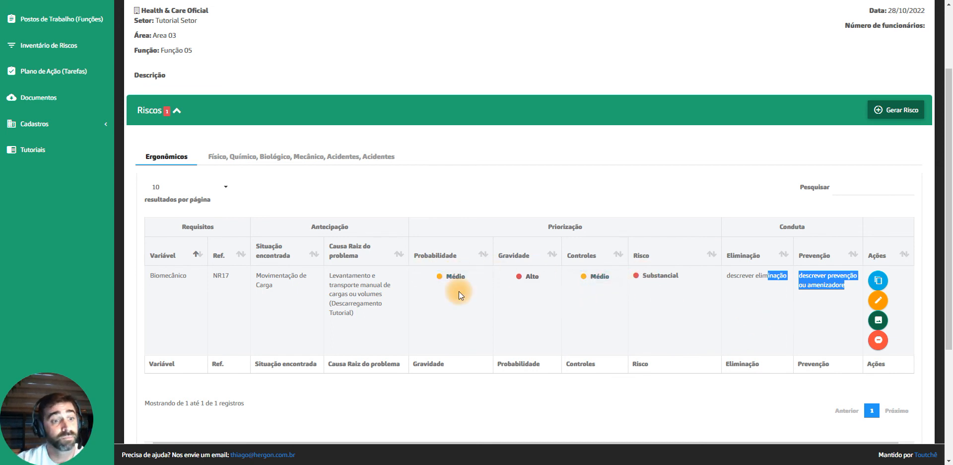
{"action": "scroll", "coordinate": [483, 299], "scroll_direction": "up", "scroll_amount": 2}
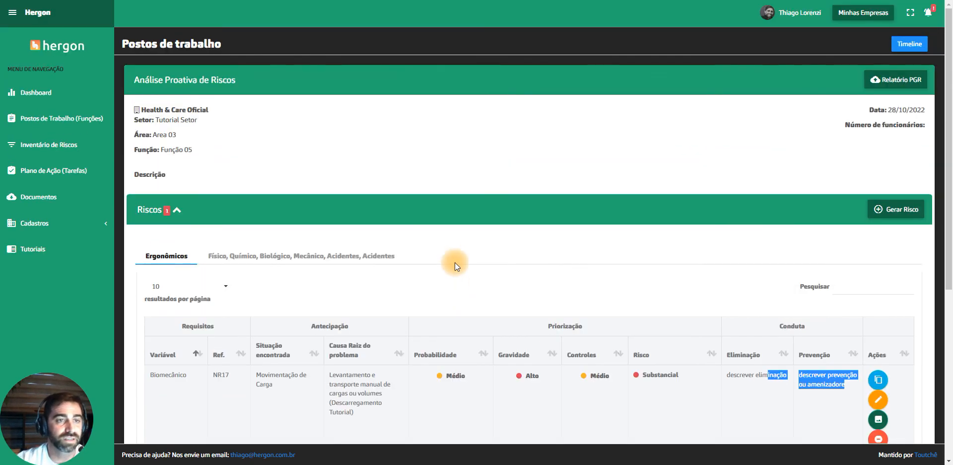
{"action": "left_click_drag", "start_coordinate": [179, 149], "coordinate": [205, 133]}
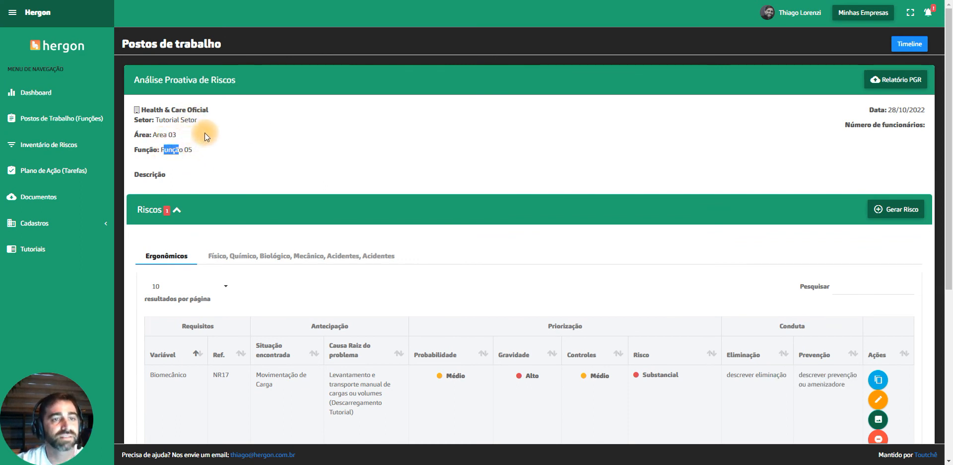
{"action": "left_click", "coordinate": [210, 122]}
{"action": "left_click_drag", "start_coordinate": [135, 135], "coordinate": [162, 126]}
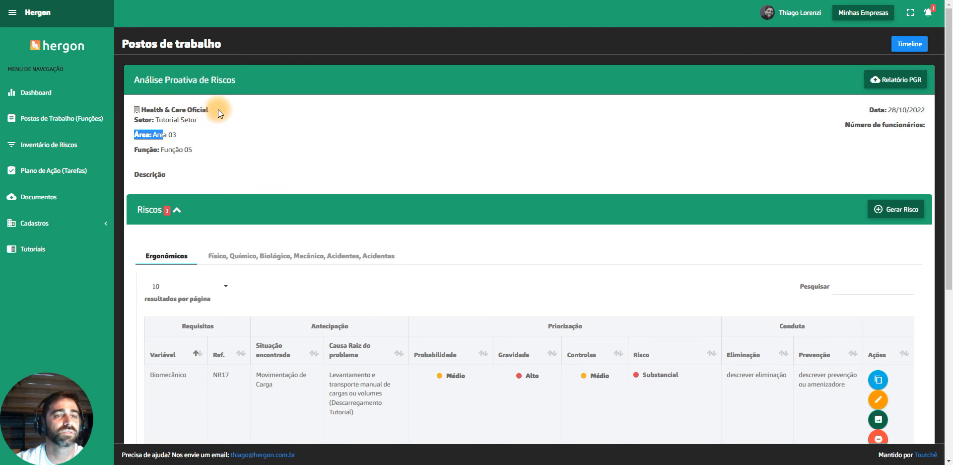
{"action": "left_click_drag", "start_coordinate": [218, 110], "coordinate": [146, 110]}
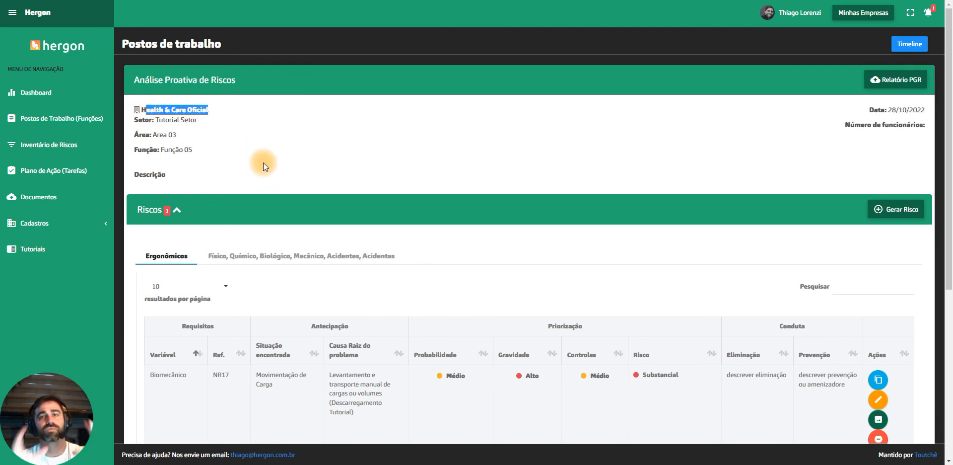